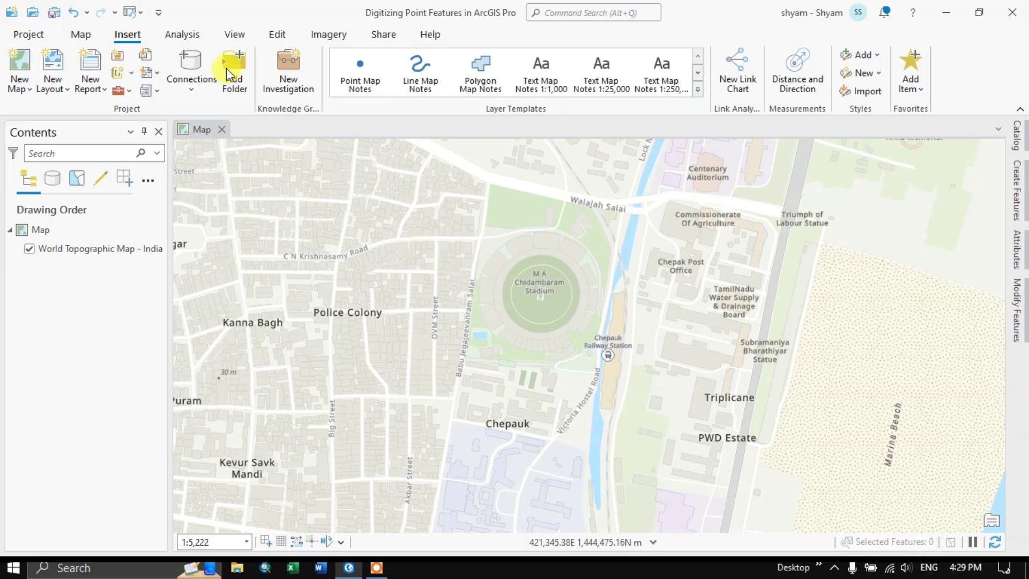
- Add the Points.shp shapefile from the ArcGISPro folder on New Volume (D:) to the map
left_click(231, 35)
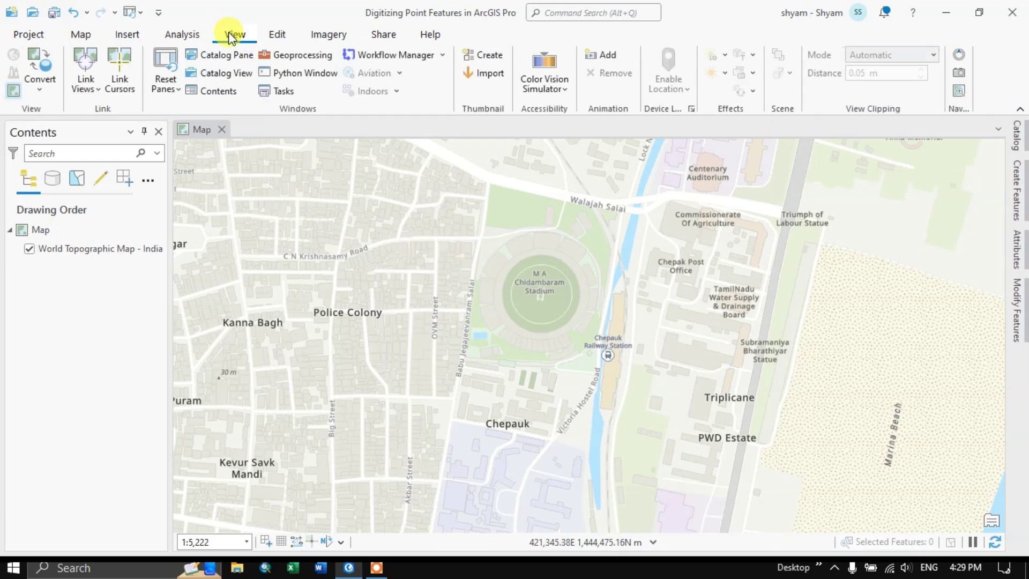
left_click(230, 64)
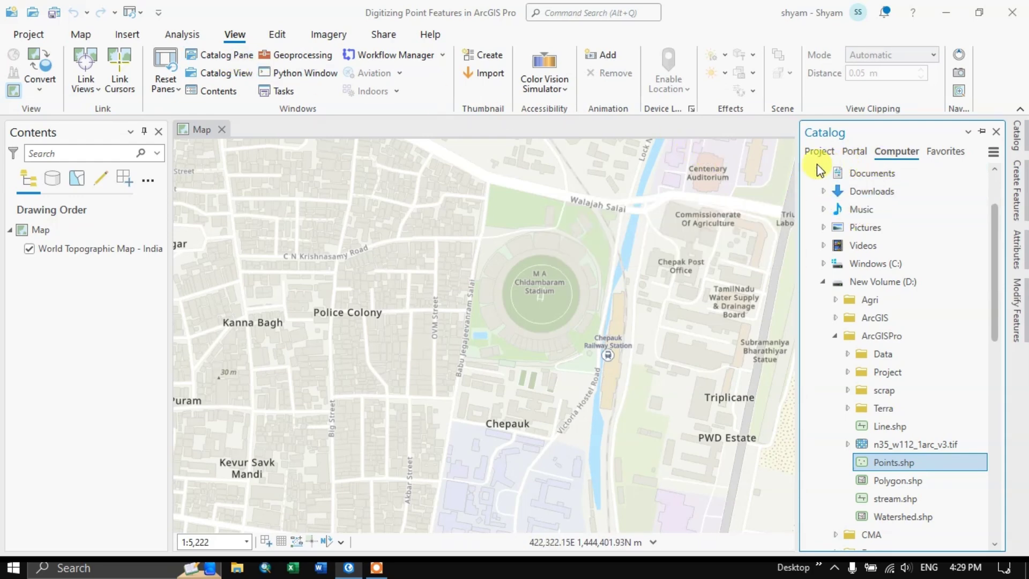
left_click(823, 281)
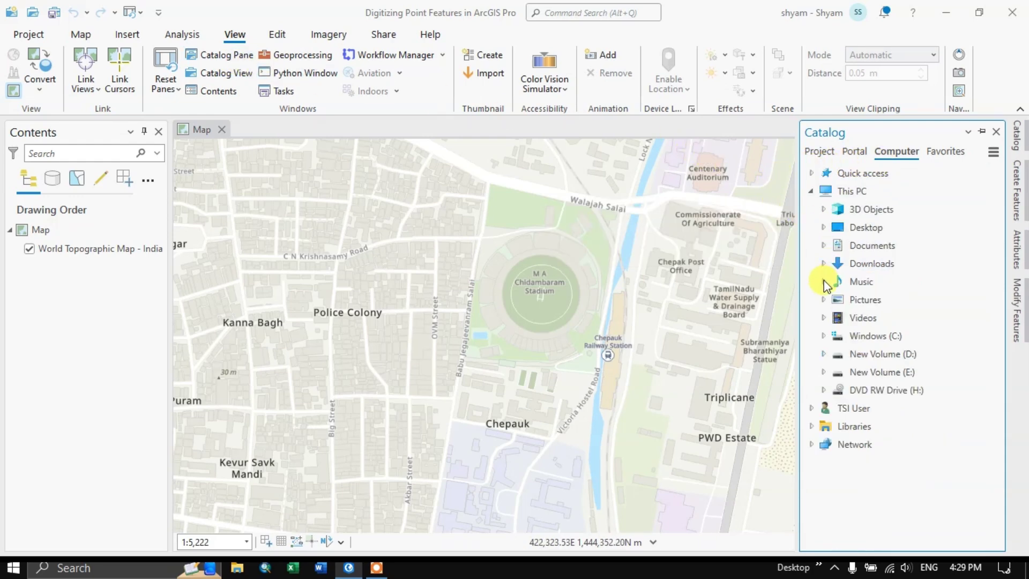
left_click(818, 156)
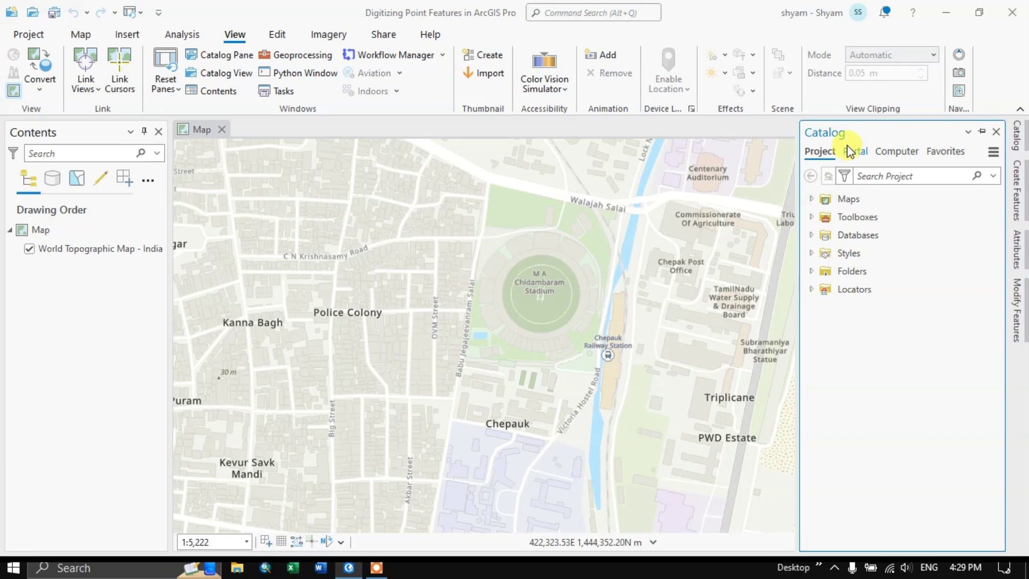
left_click(900, 154)
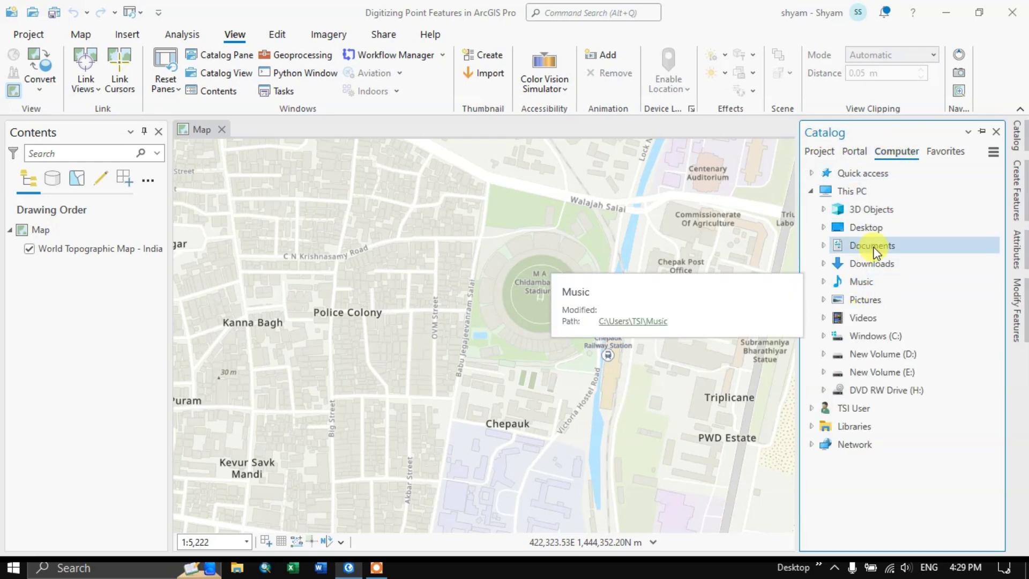
left_click(825, 354)
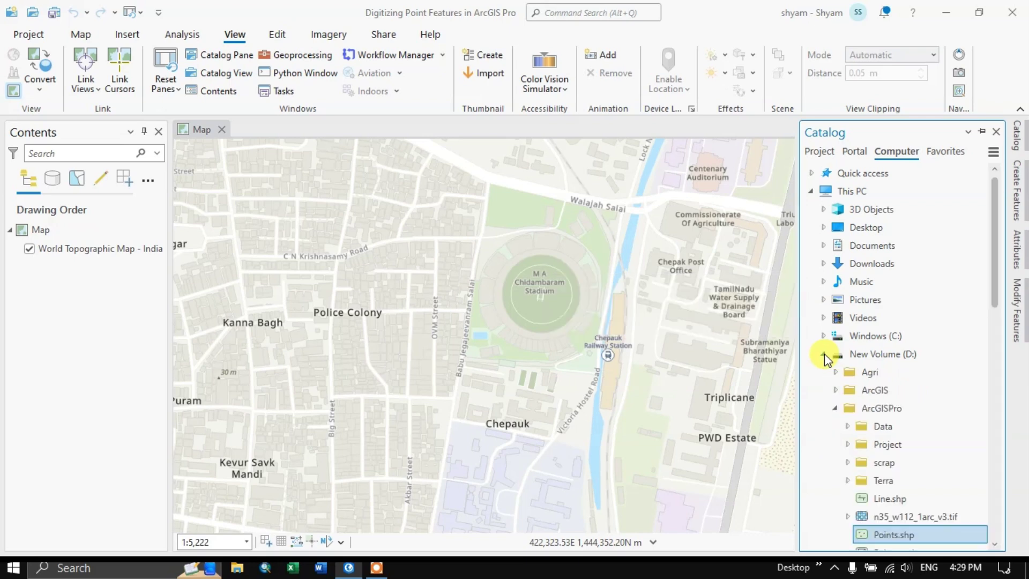
scroll(899, 343, "down", 3)
scroll(896, 335, "down", 3)
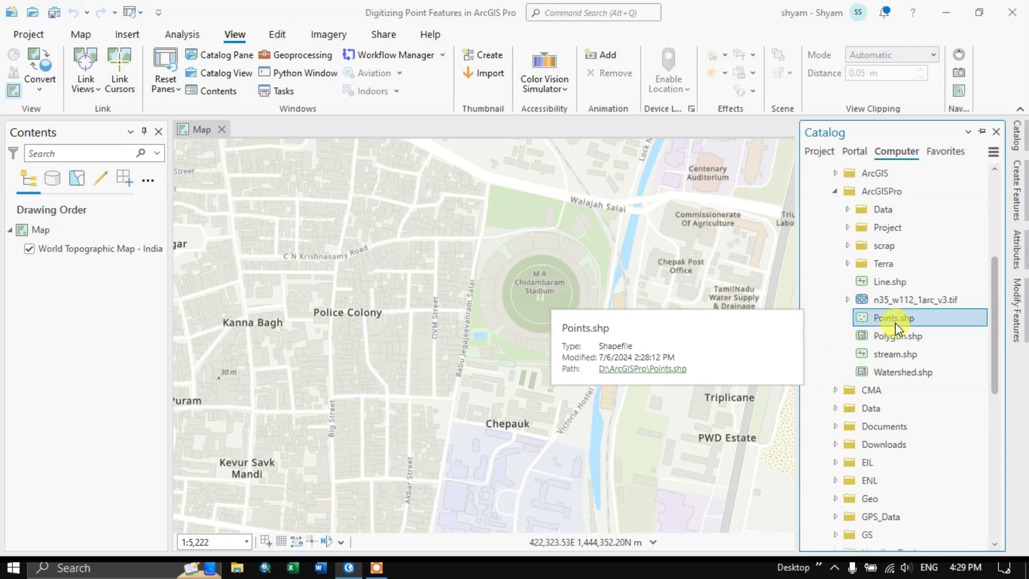
left_click_drag(910, 317, 377, 275)
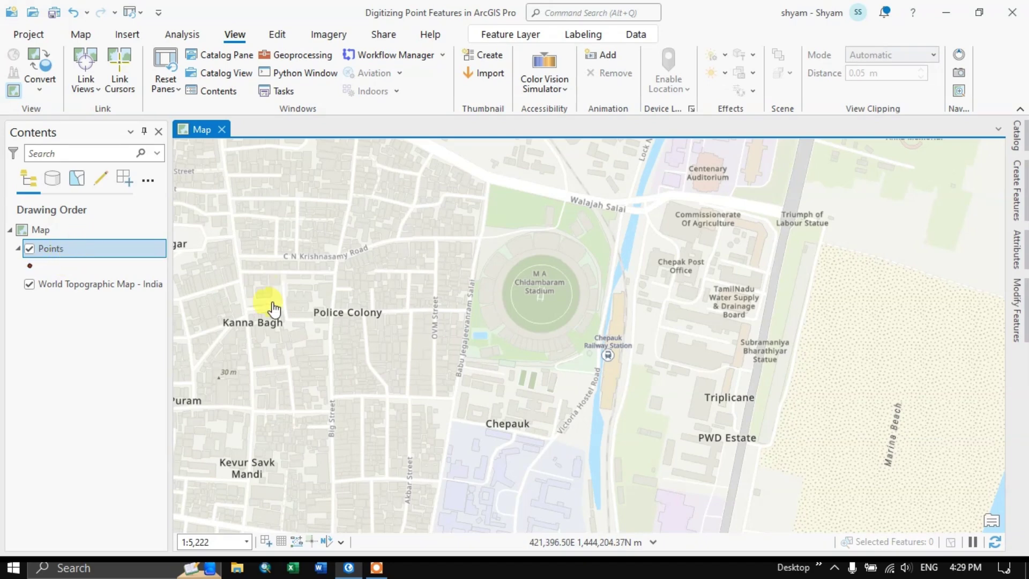
- Open the attribute table of the Points layer
right_click(98, 244)
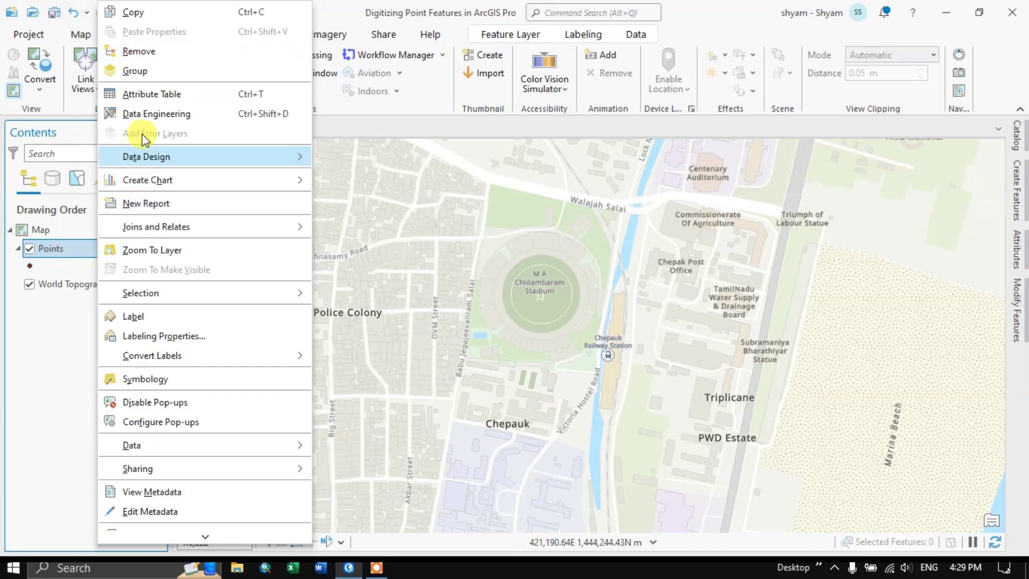
left_click(160, 96)
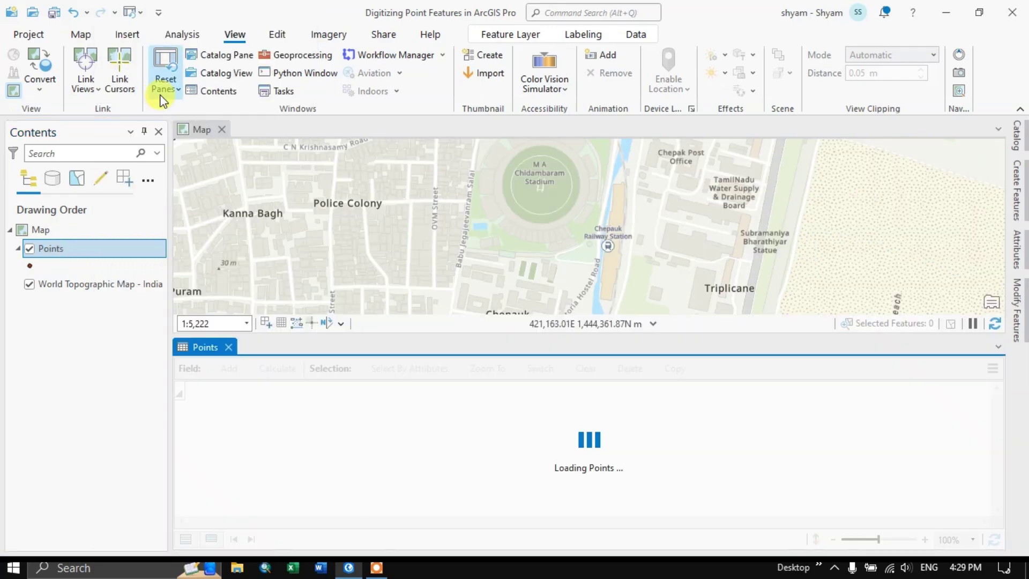
right_click(124, 249)
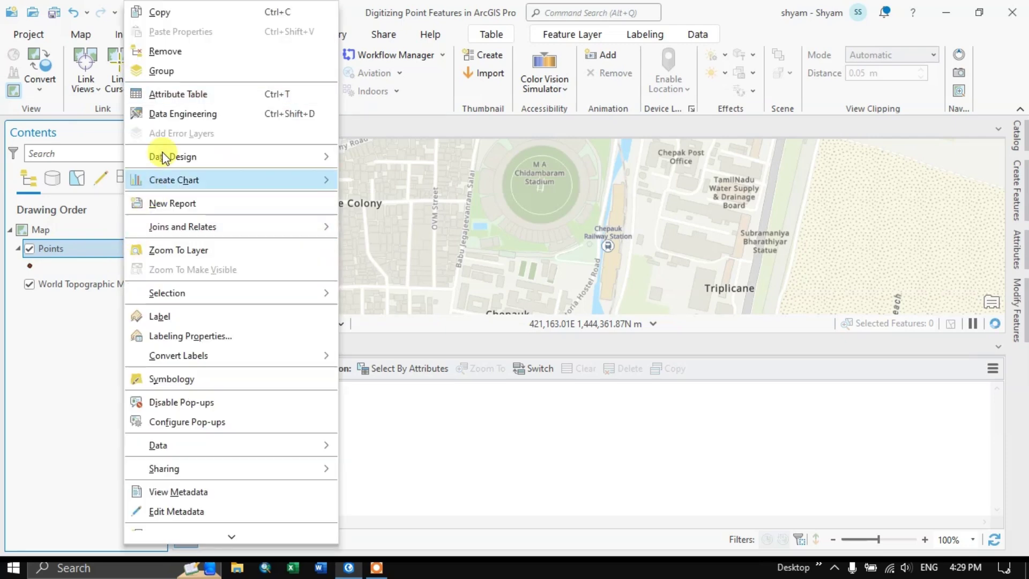
left_click(182, 94)
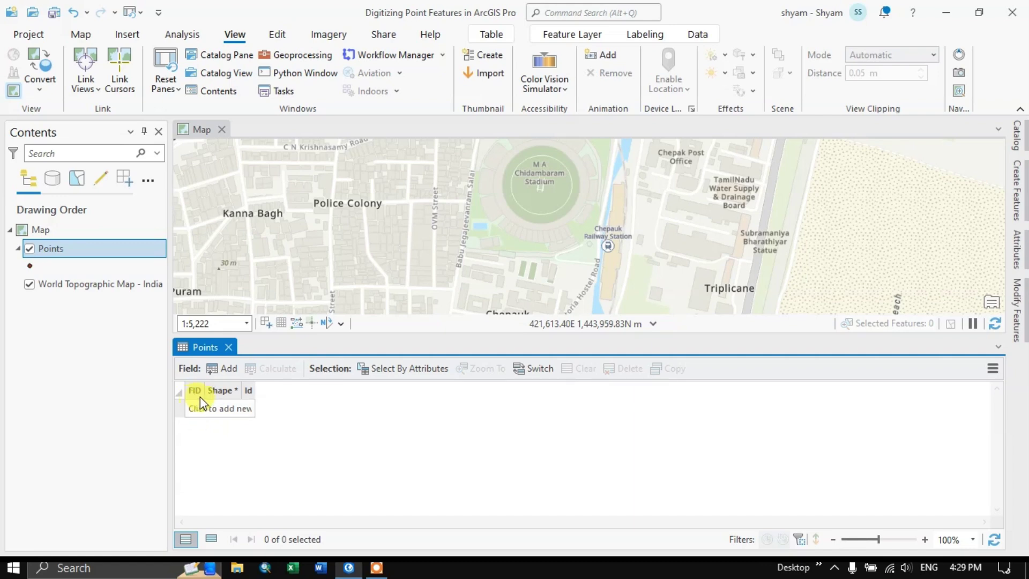
- Add a new field named Location to the Points attribute table
mouse_move(203, 397)
left_click(221, 370)
left_click(324, 472)
double_click(338, 472)
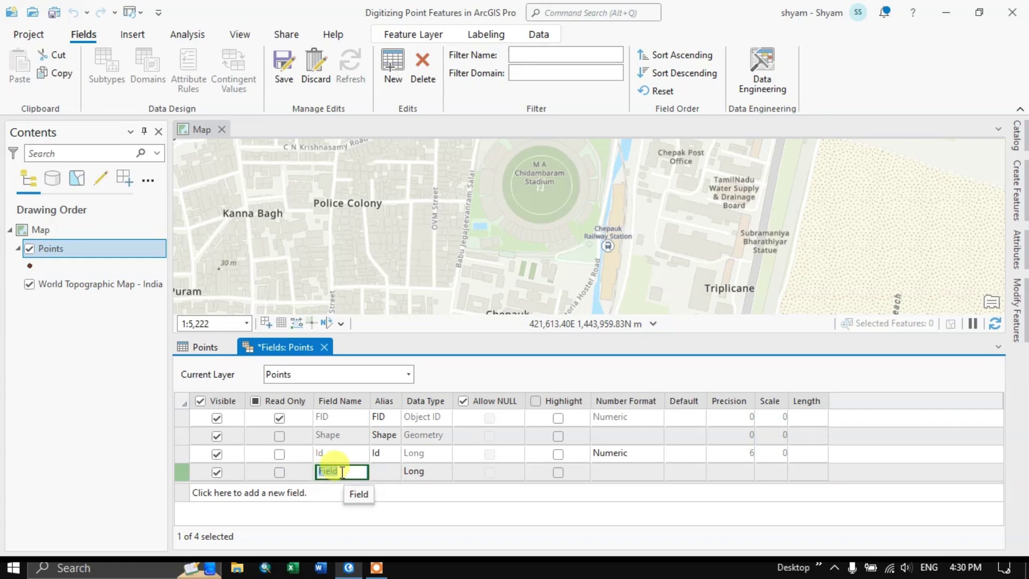
type("LO")
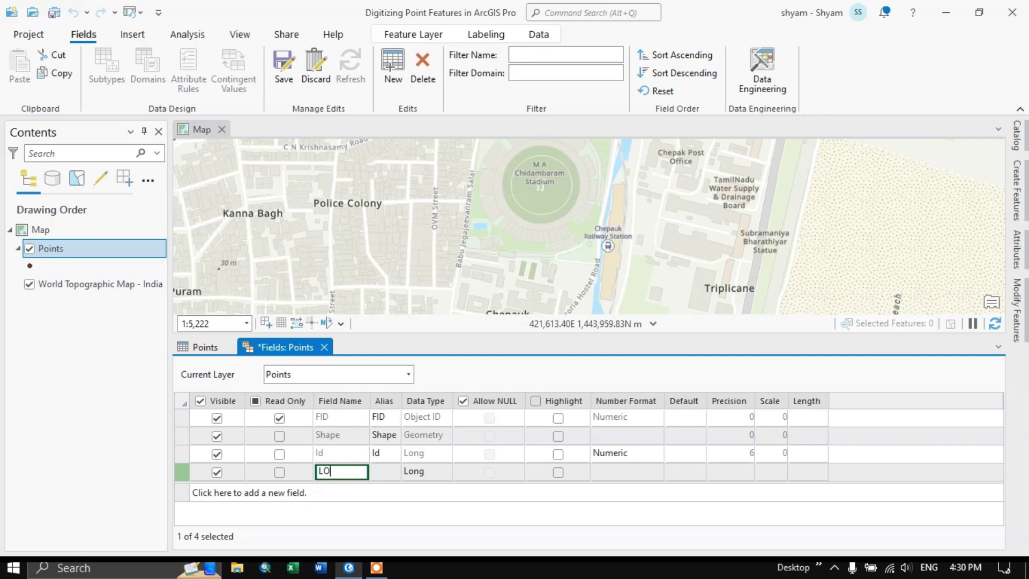
key("BackSpace")
type("ocation")
- Set the Location field's data type to Text and its length to 50
left_click(422, 475)
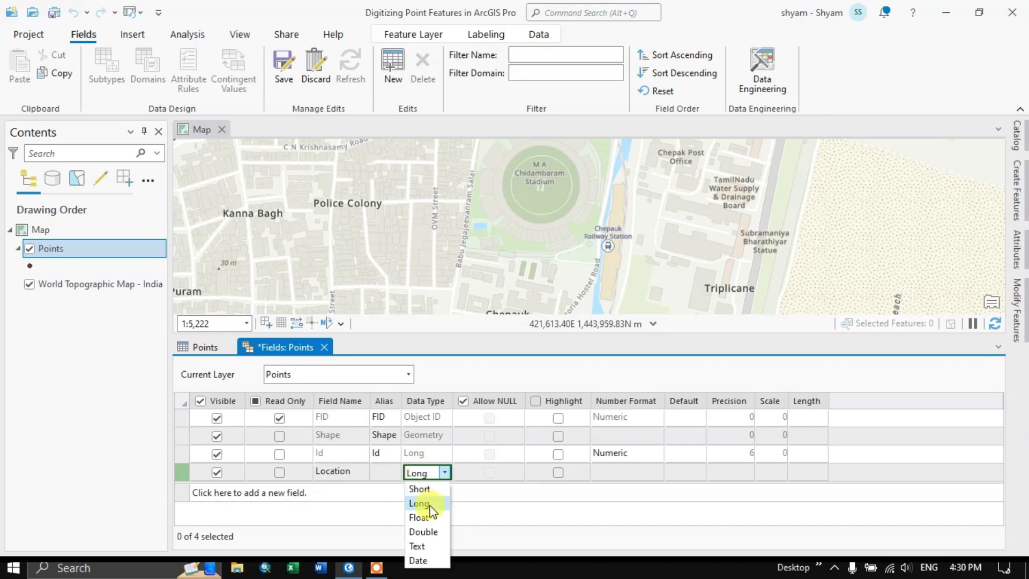
left_click(424, 548)
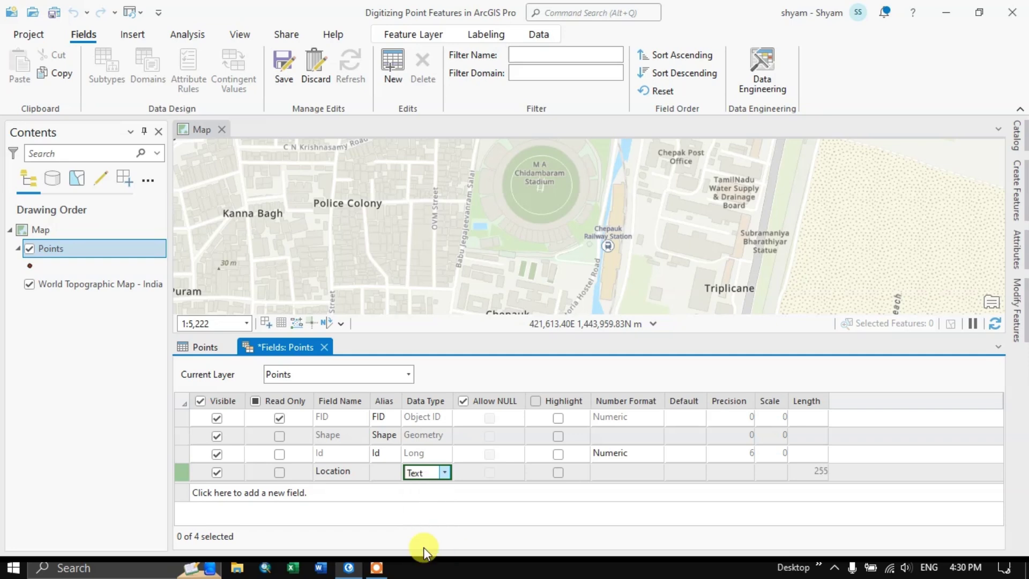
left_click(810, 472)
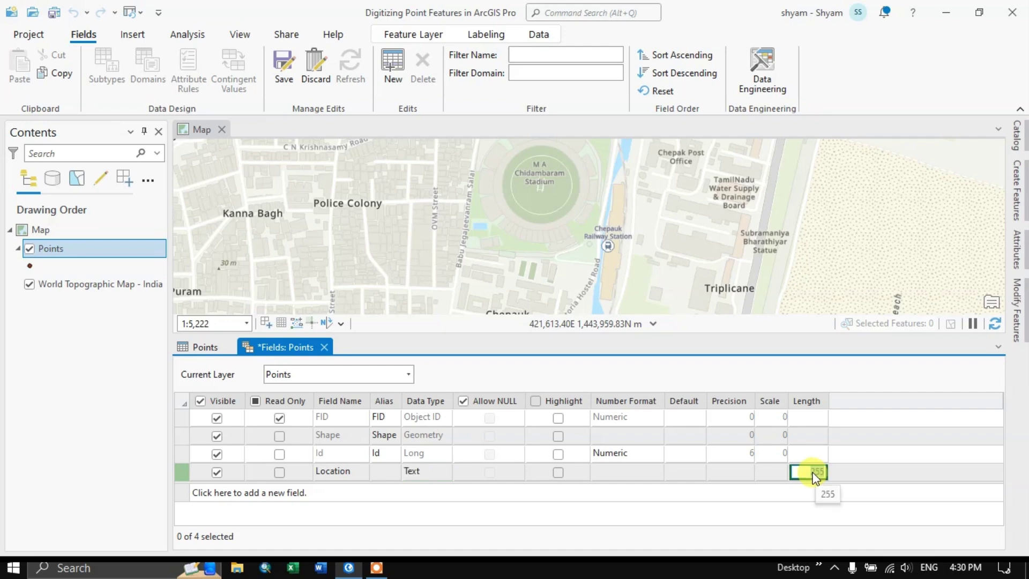
type("50")
left_click(420, 471)
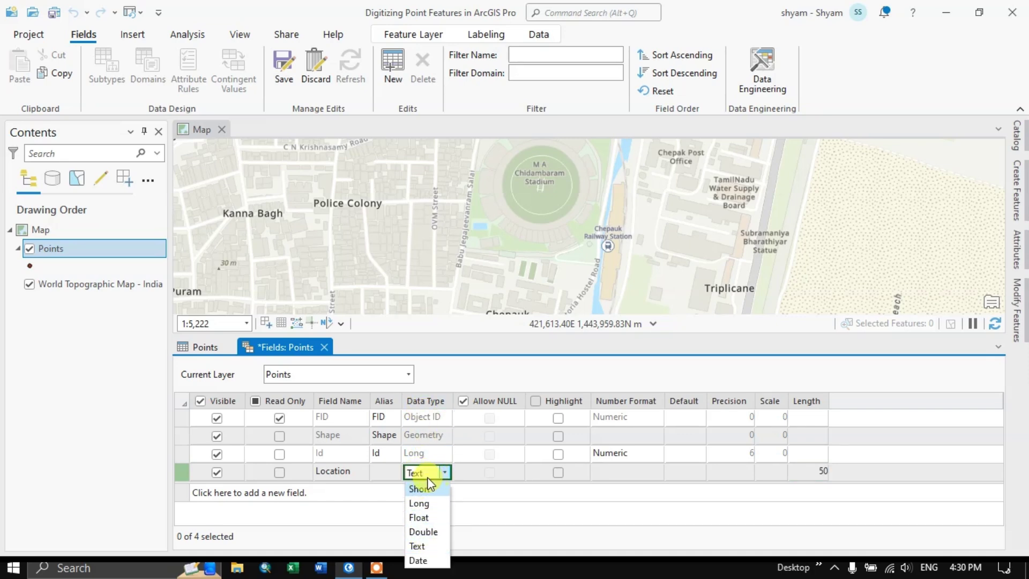
left_click(427, 546)
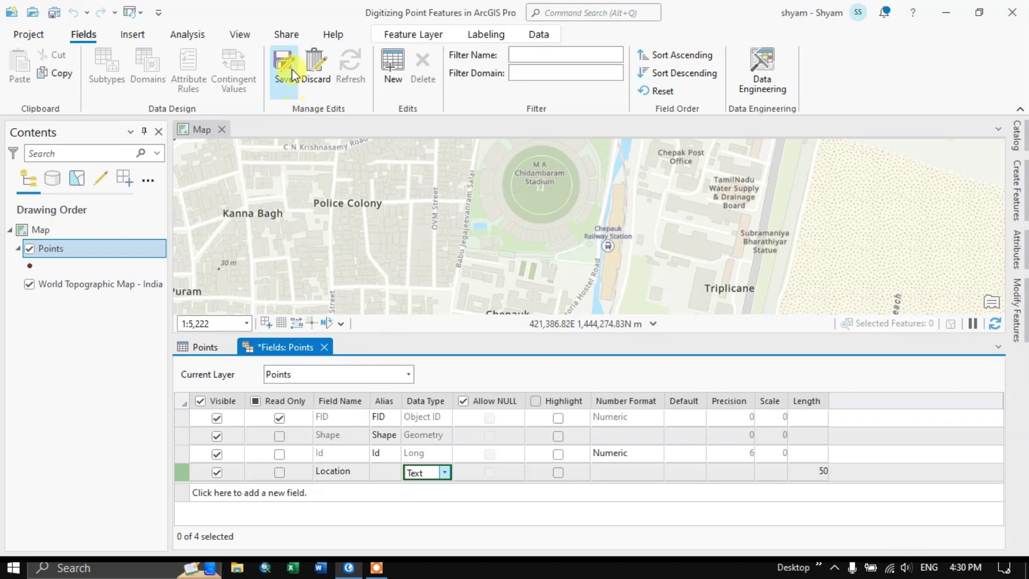
- Save the new field definition, close the fields view and return to the Points attribute table
left_click(283, 81)
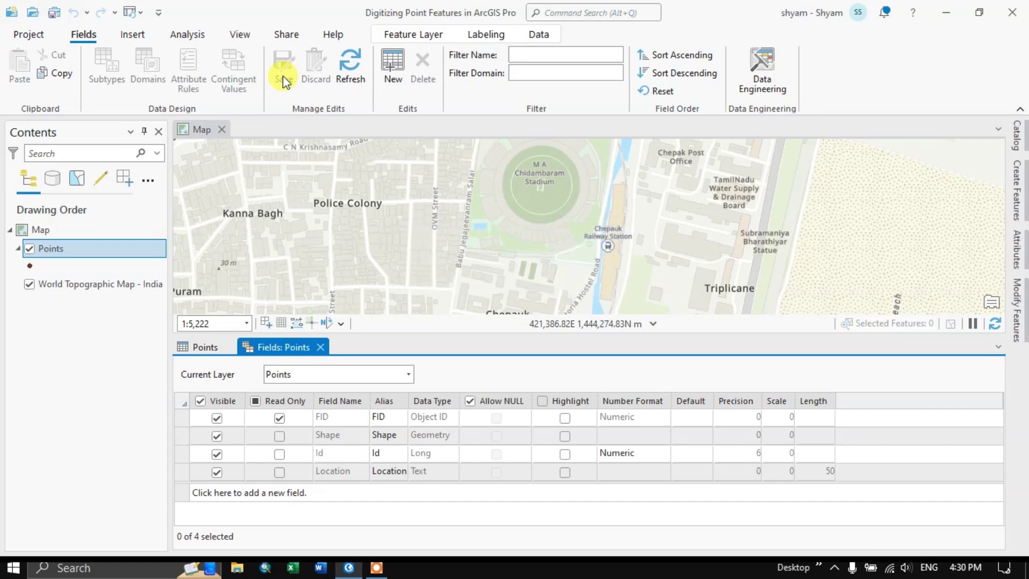
left_click(321, 347)
left_click(206, 347)
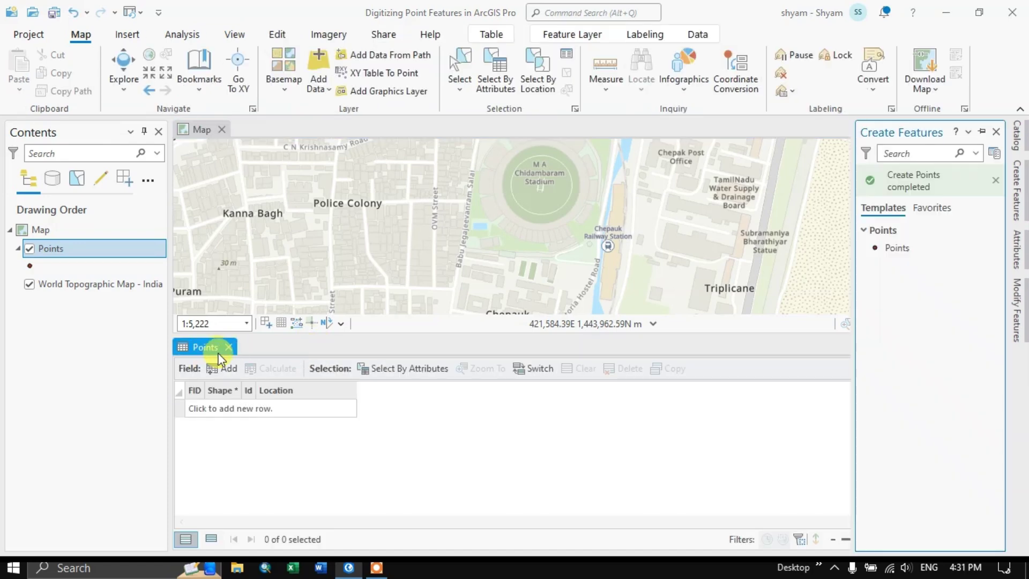
- Activate the Points template for creating point features and bring the Create Features pane back into view
mouse_move(282, 392)
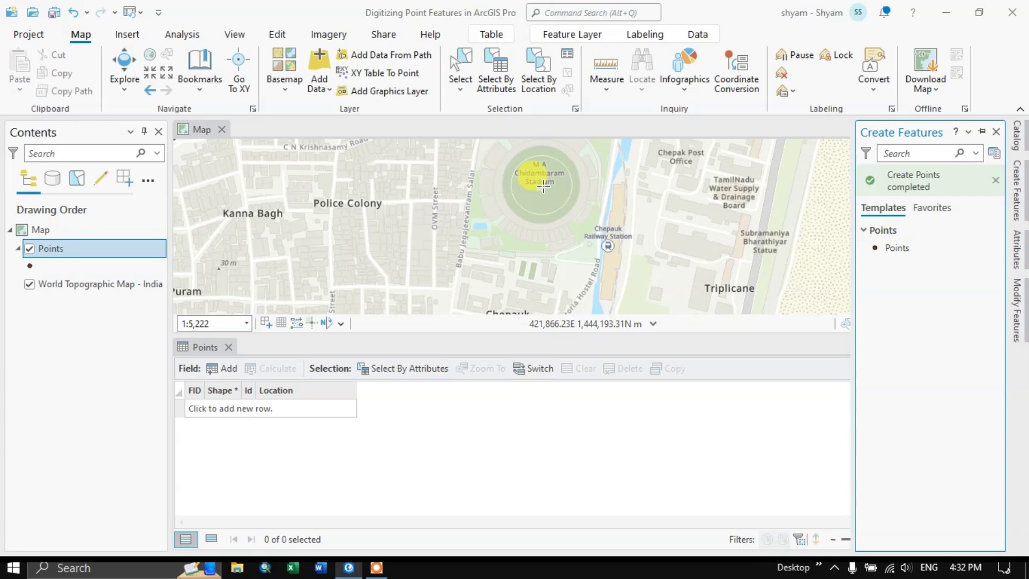
scroll(537, 208, "down", 3)
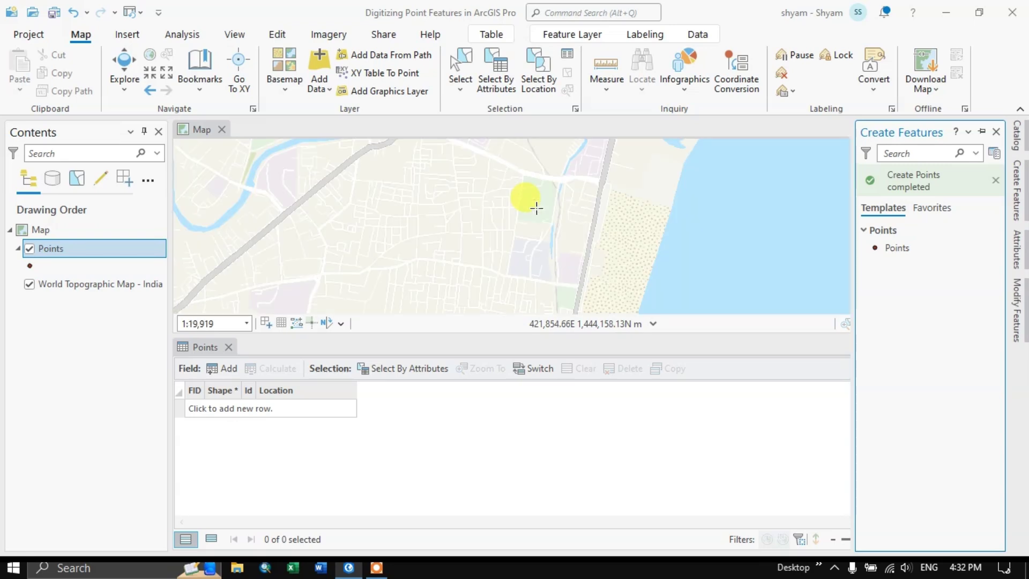
scroll(536, 208, "down", 1)
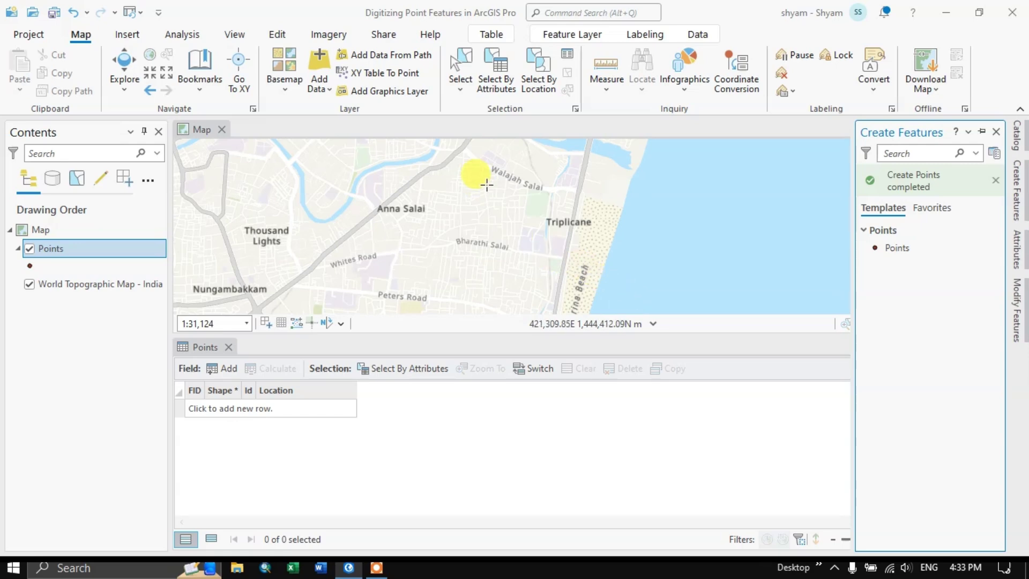
left_click(279, 34)
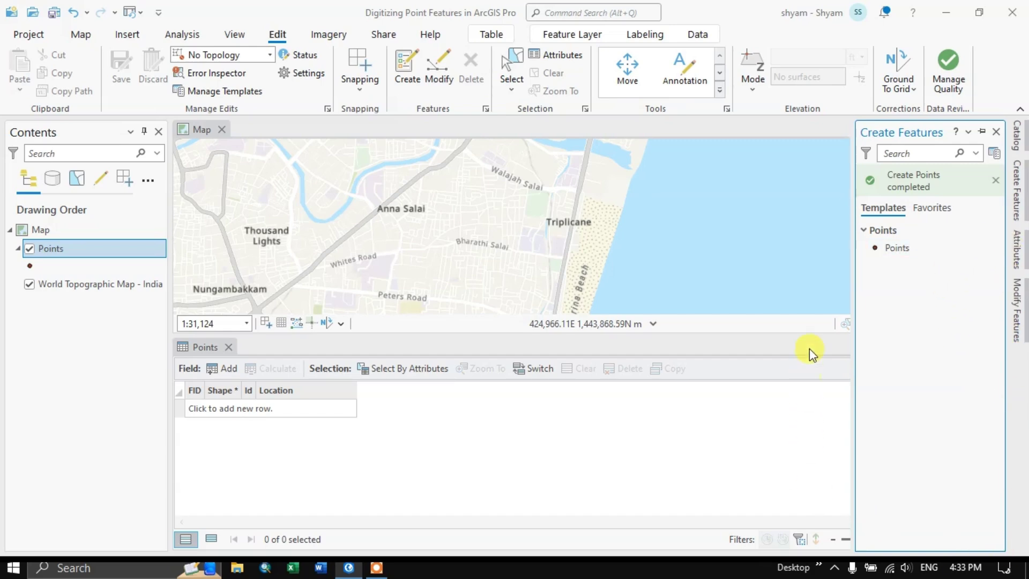
left_click(899, 251)
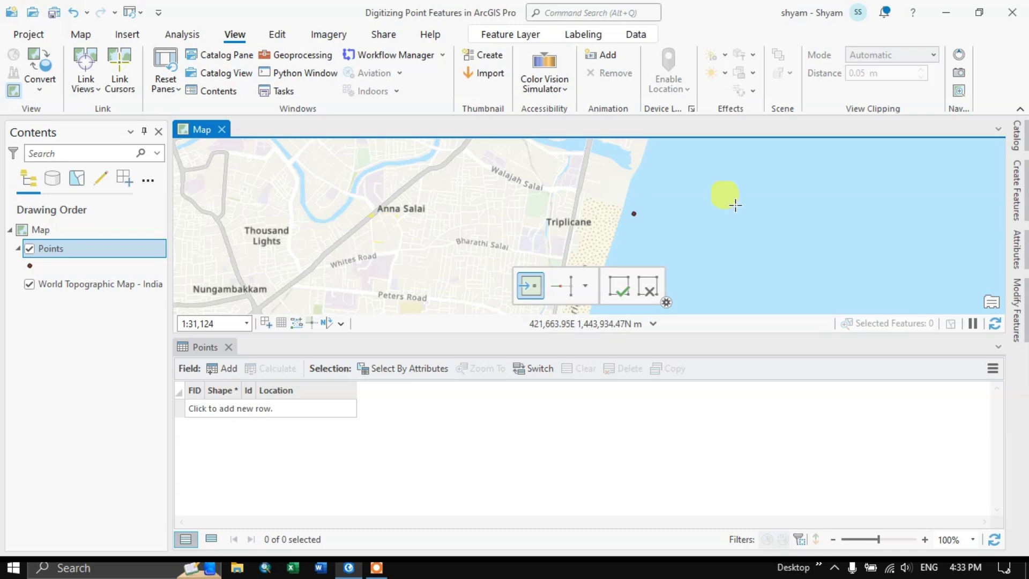
left_click(1019, 207)
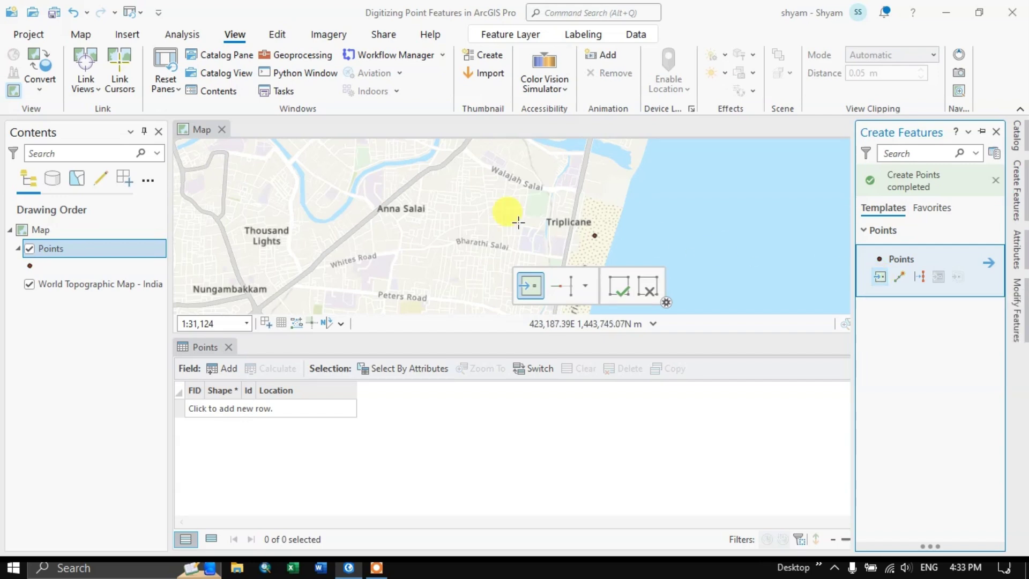
- Show the wider Chennai area on the map and shrink the Points table to give the map more room
scroll(405, 206, "down", 2)
scroll(413, 210, "down", 1)
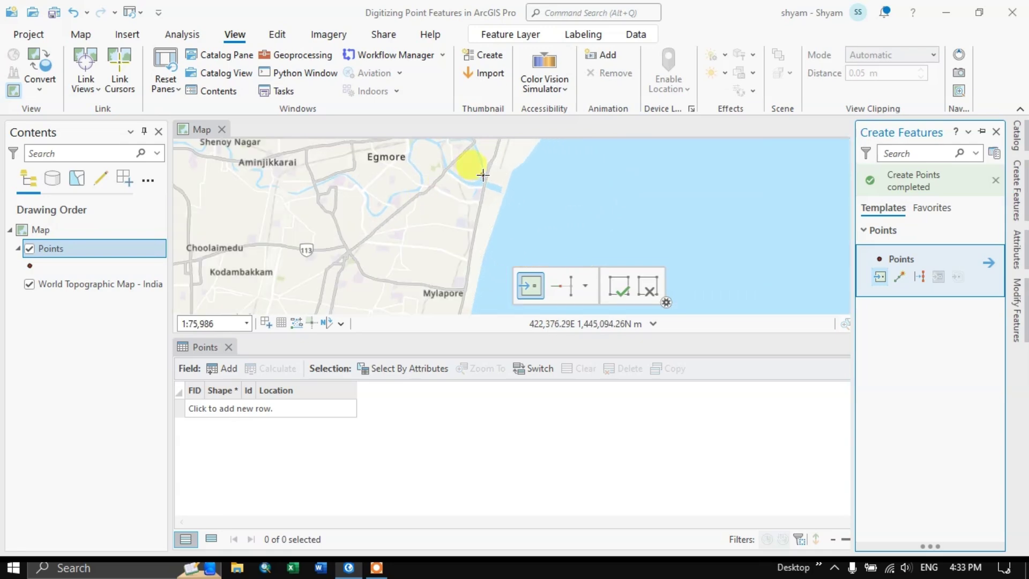
scroll(479, 246, "down", 2)
scroll(486, 165, "up", 2)
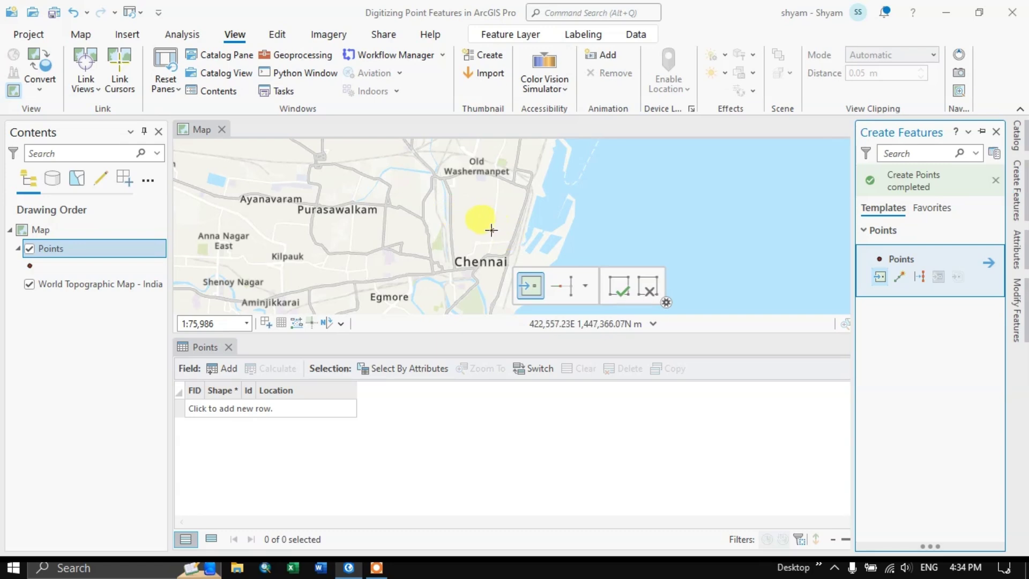
scroll(492, 248, "down", 1)
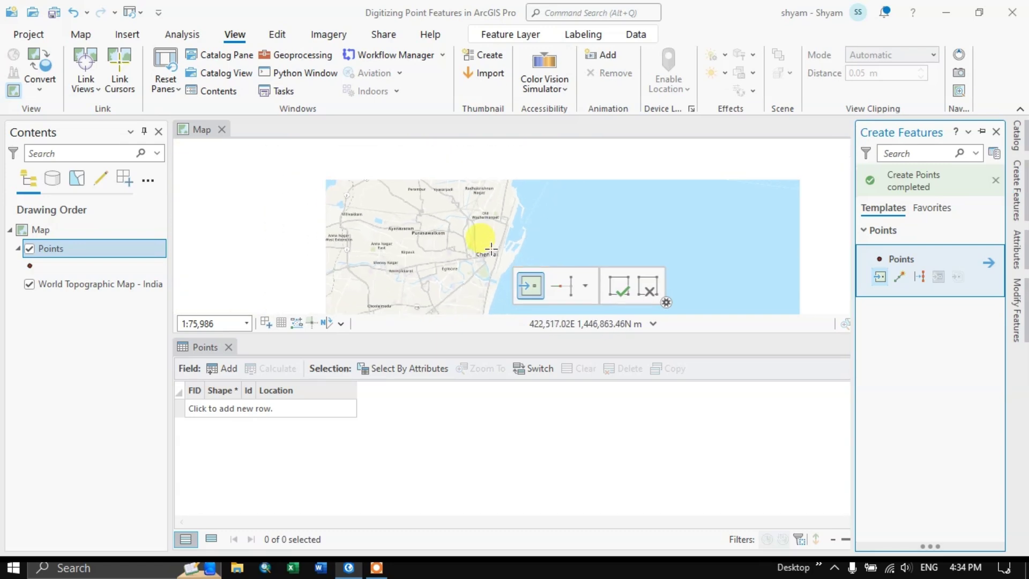
scroll(480, 225, "down", 2)
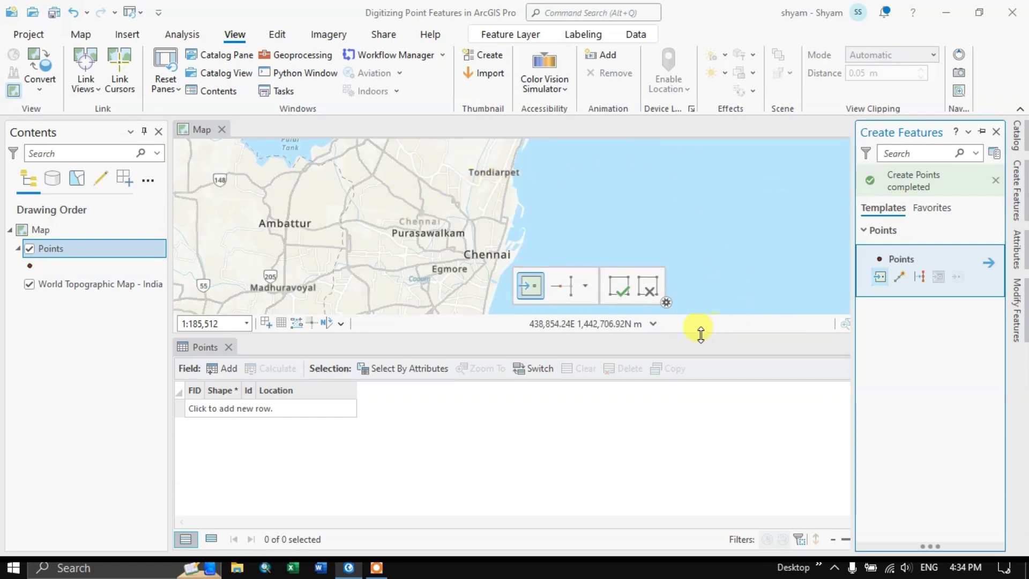
left_click(226, 348)
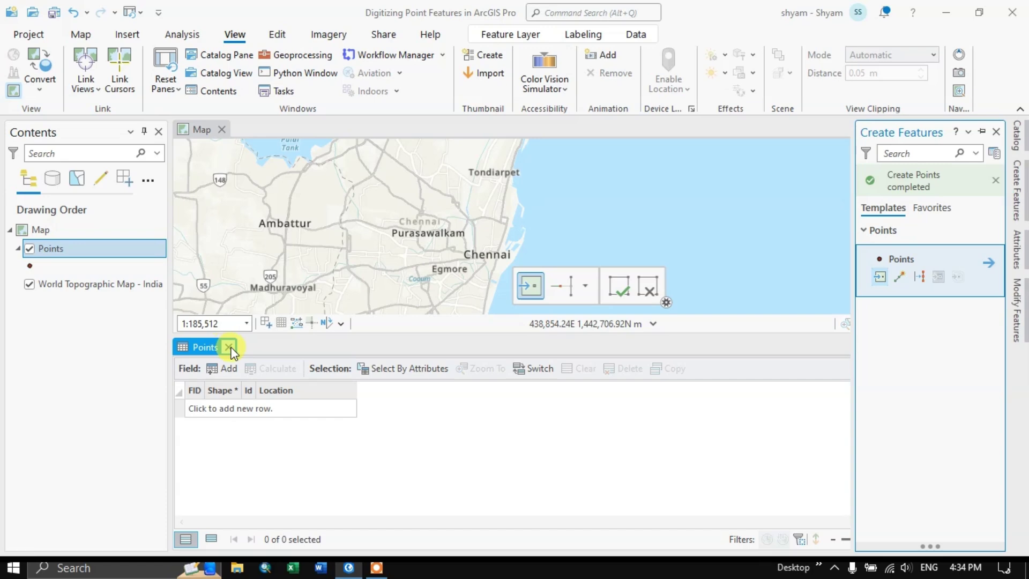
left_click_drag(438, 334, 436, 472)
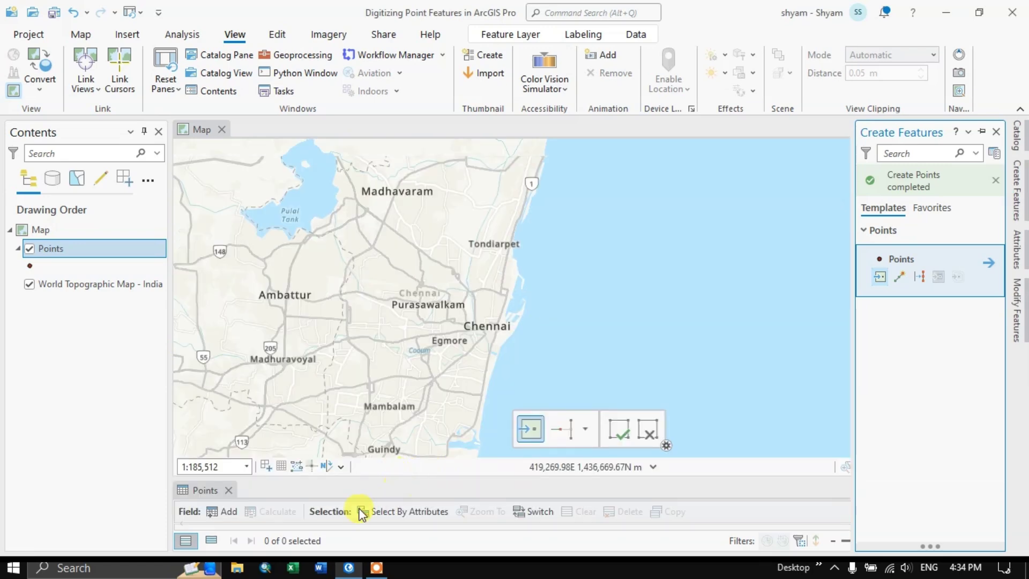
left_click_drag(393, 477, 395, 452)
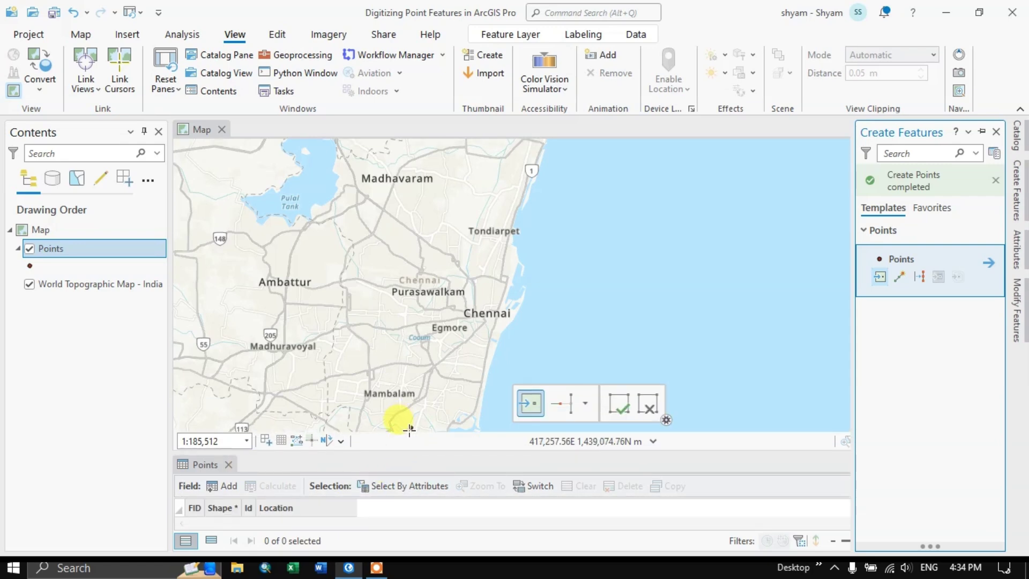
left_click(474, 239)
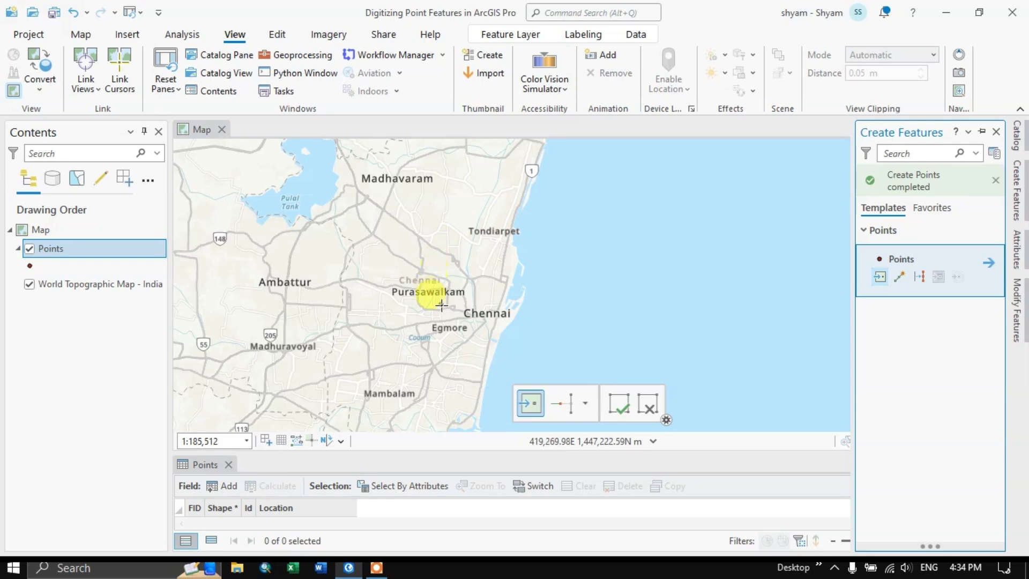
- Examine the basemap around Old Washermanpet and Royapuram for a suitable place to digitize
scroll(476, 295, "up", 1)
scroll(477, 295, "up", 3)
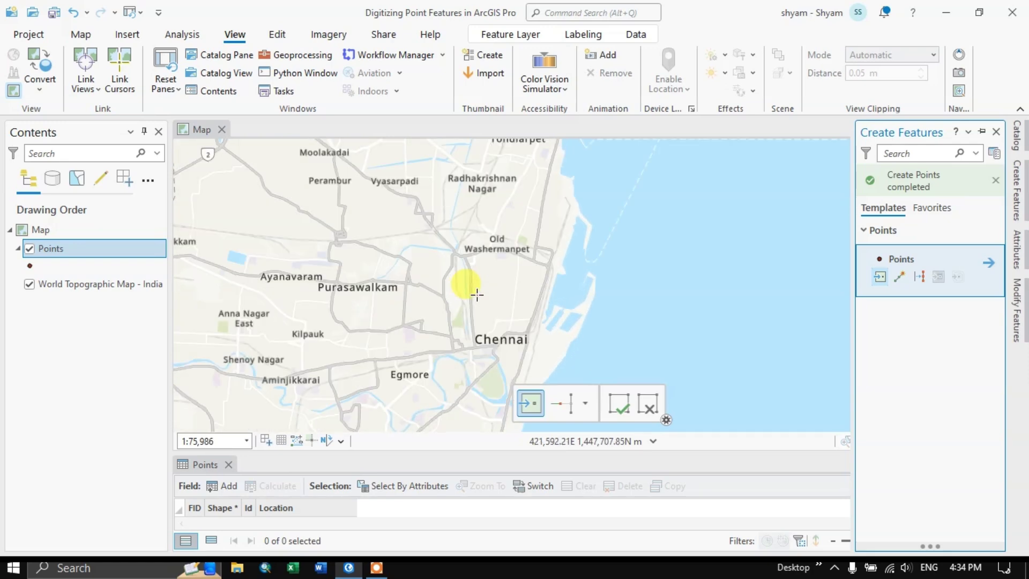
scroll(477, 294, "down", 4)
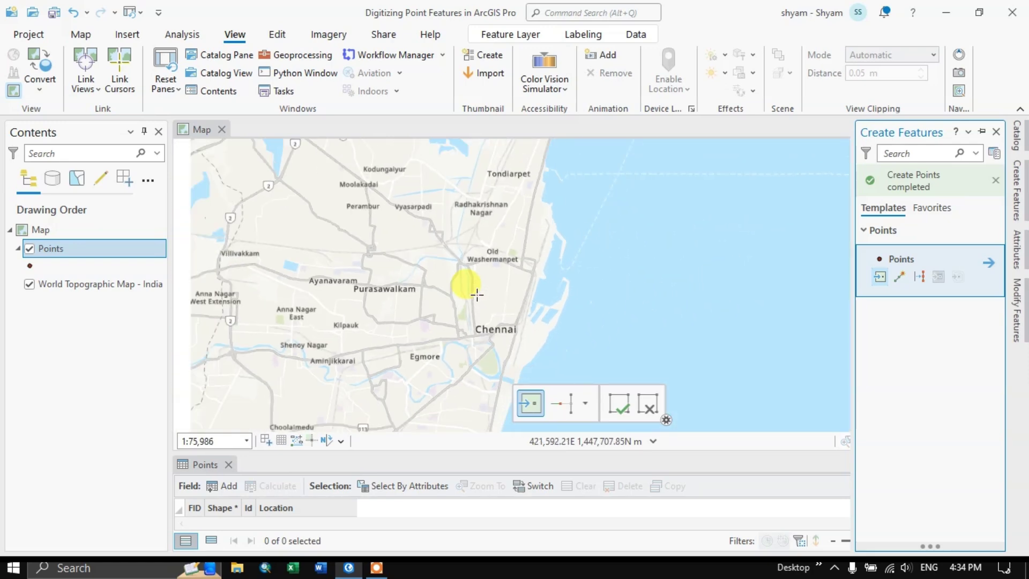
scroll(477, 294, "up", 4)
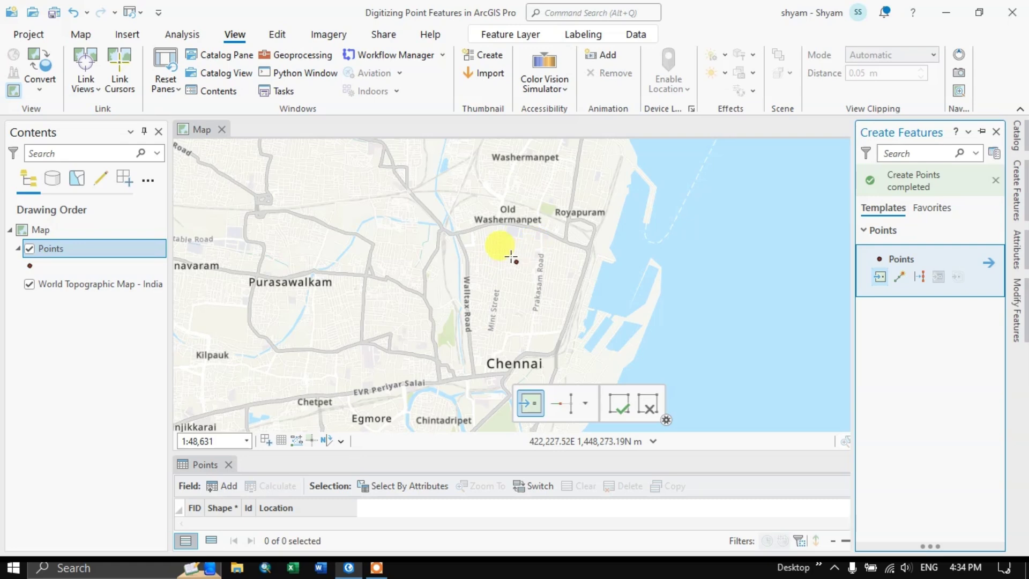
scroll(529, 201, "up", 1)
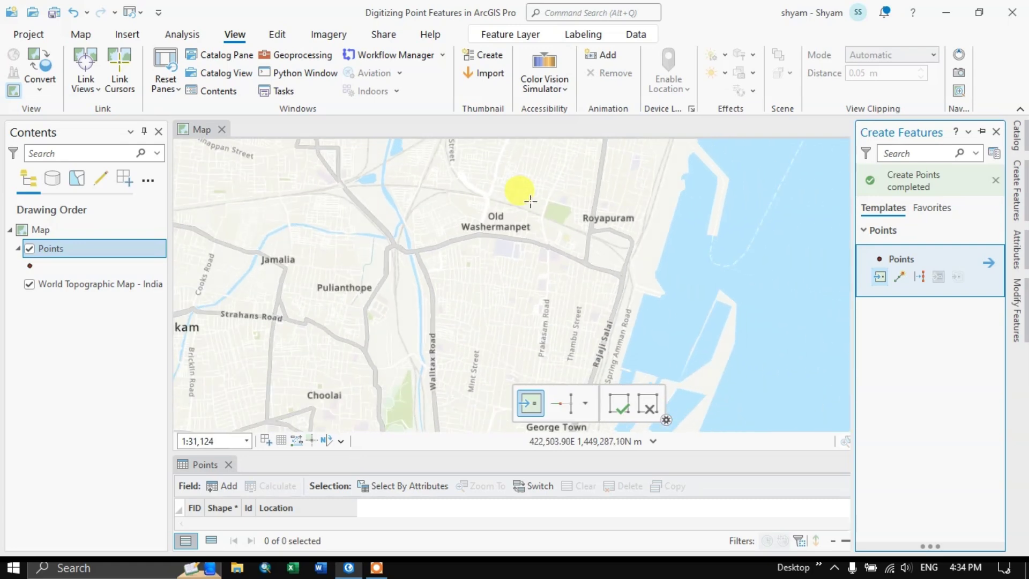
left_click(514, 241)
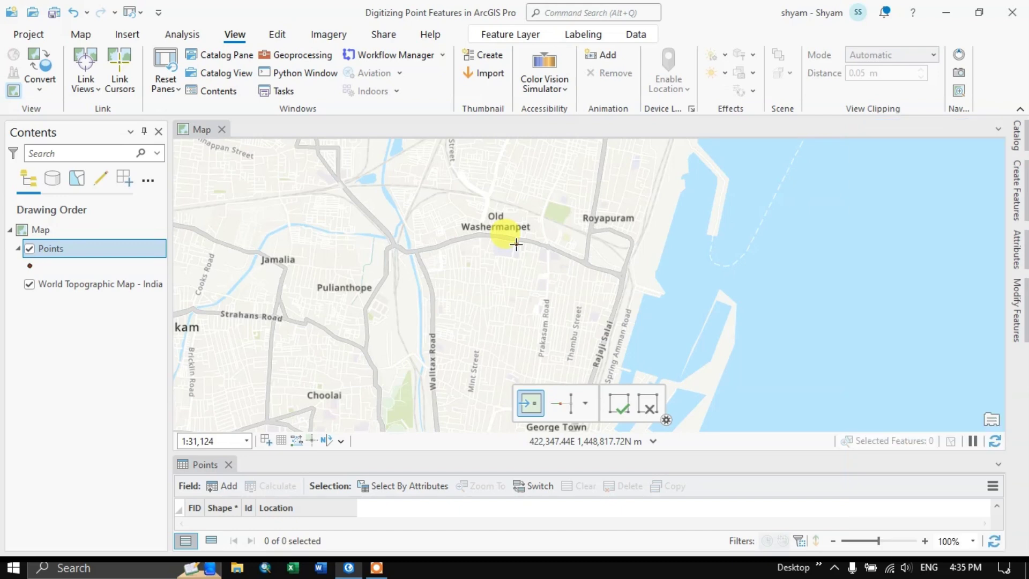
left_click_drag(519, 248, 572, 274)
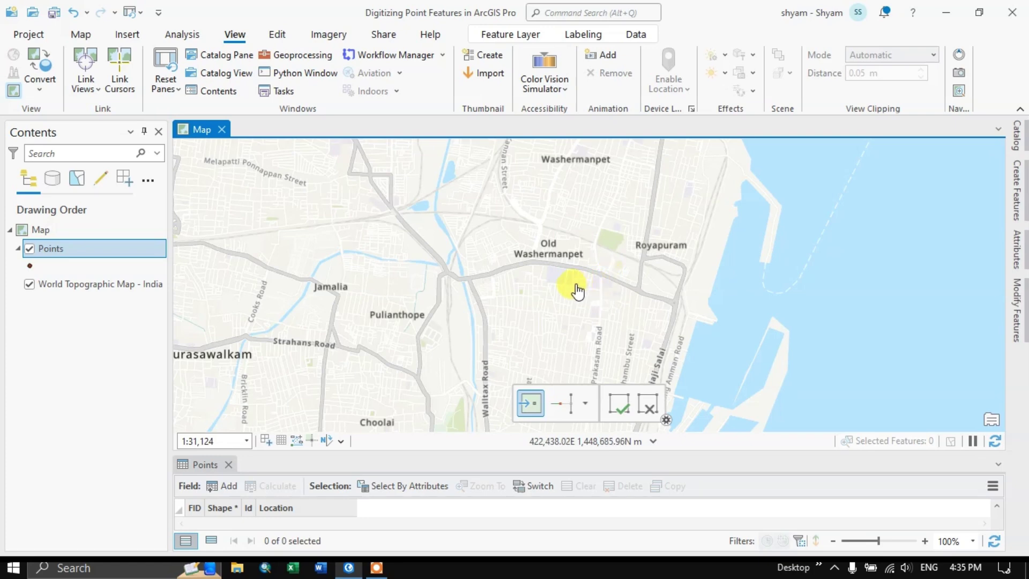
left_click_drag(584, 278, 471, 271)
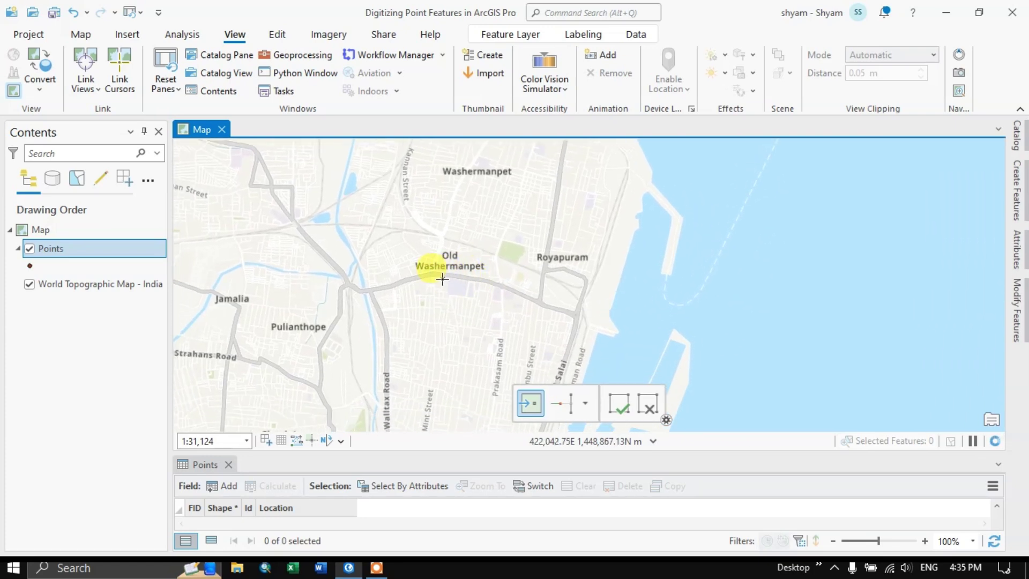
scroll(445, 284, "down", 1)
left_click_drag(445, 284, 489, 236)
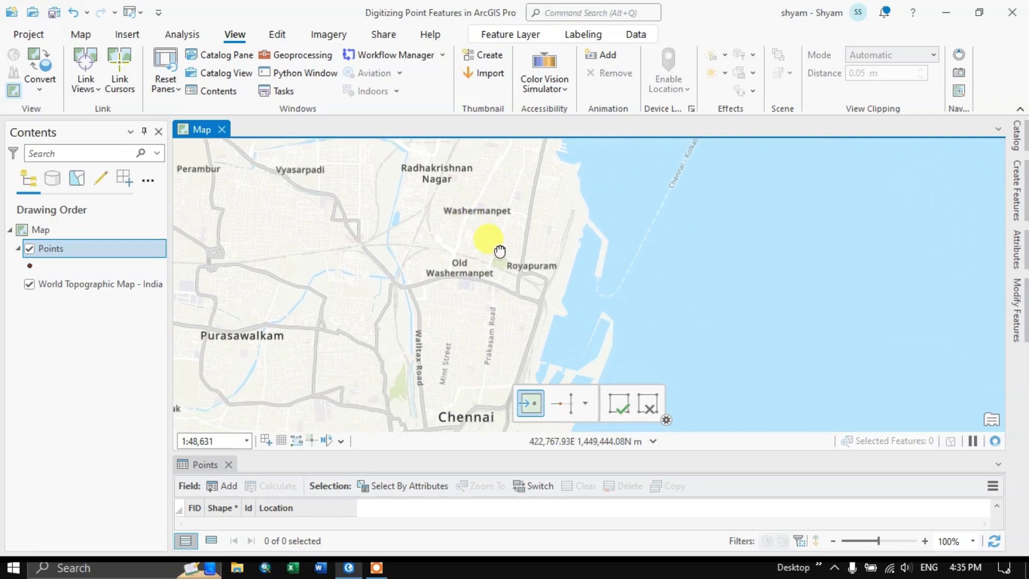
- Place a point at the railway line crossing just south of Anandanayaki Nagar
scroll(489, 265, "up", 4)
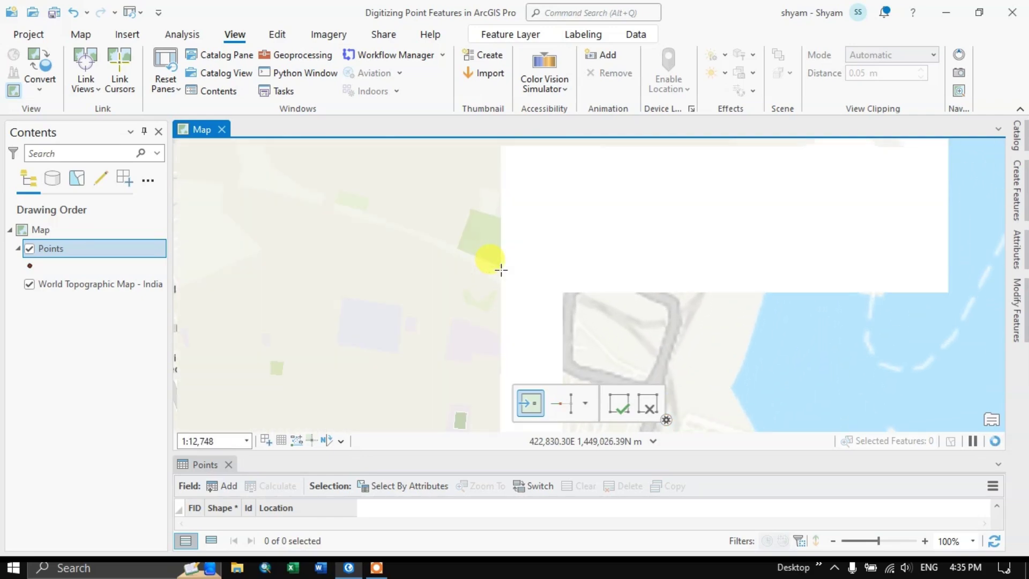
scroll(464, 260, "up", 1)
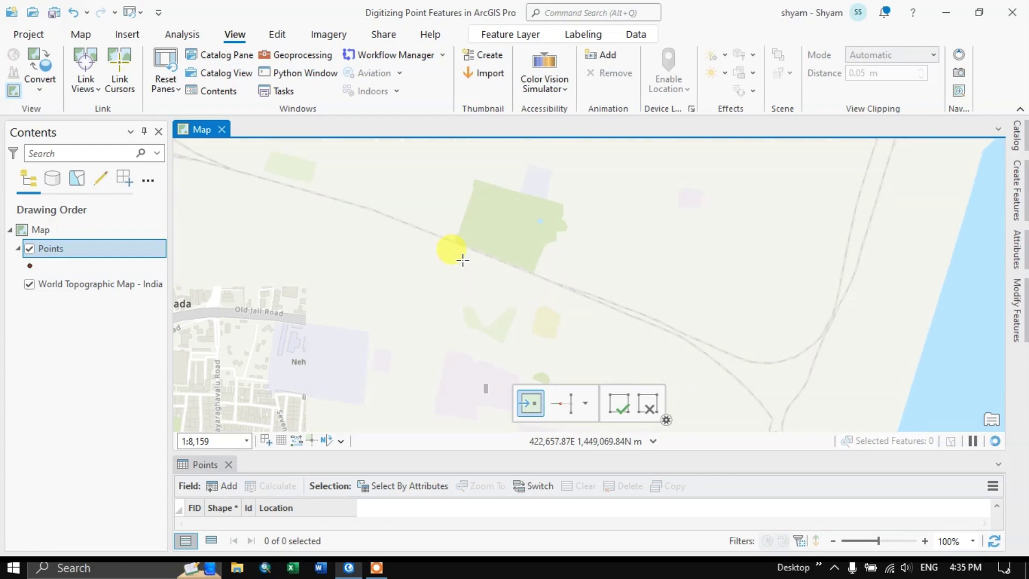
scroll(463, 260, "down", 2)
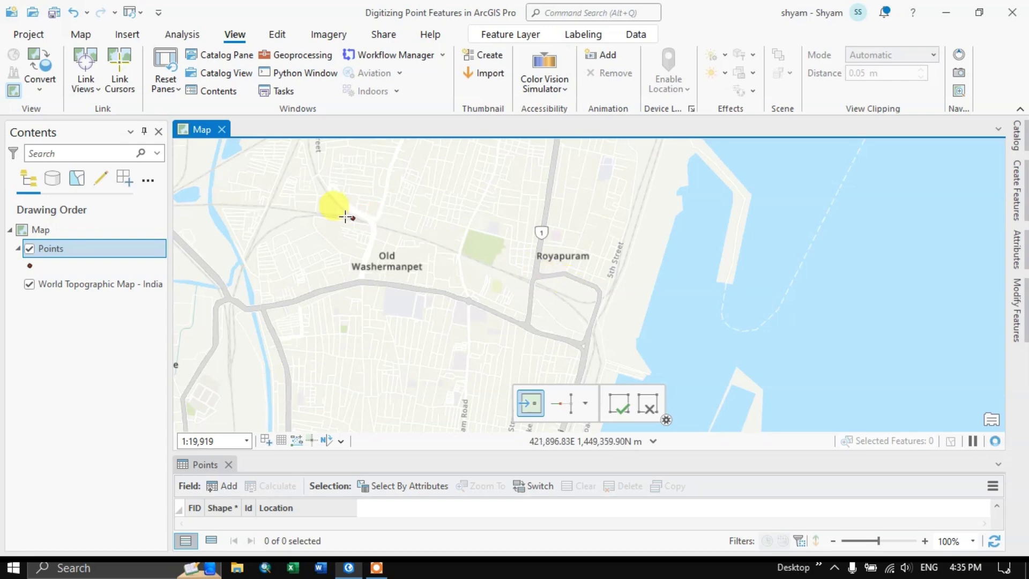
left_click_drag(357, 229, 595, 285)
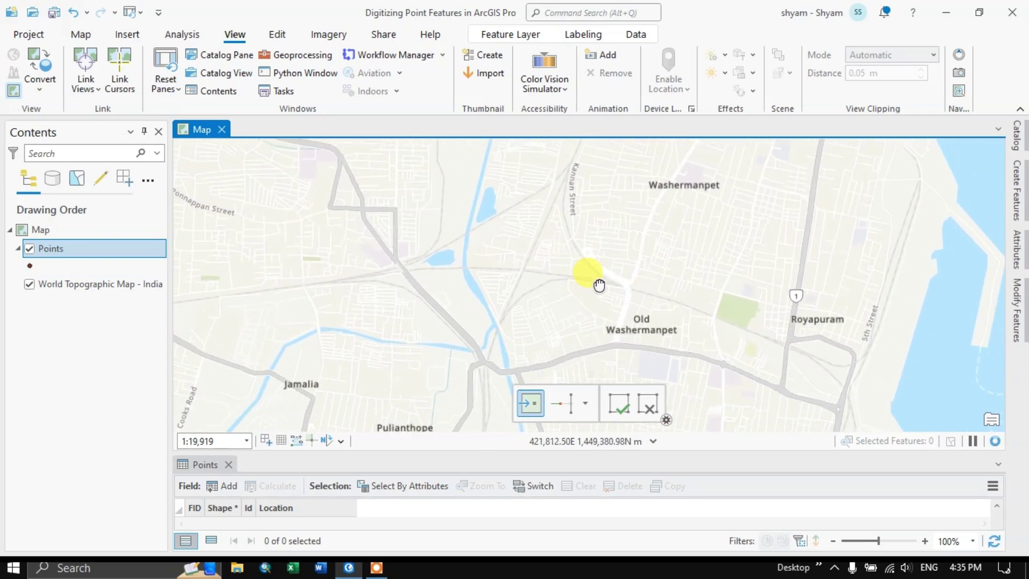
scroll(523, 269, "up", 1)
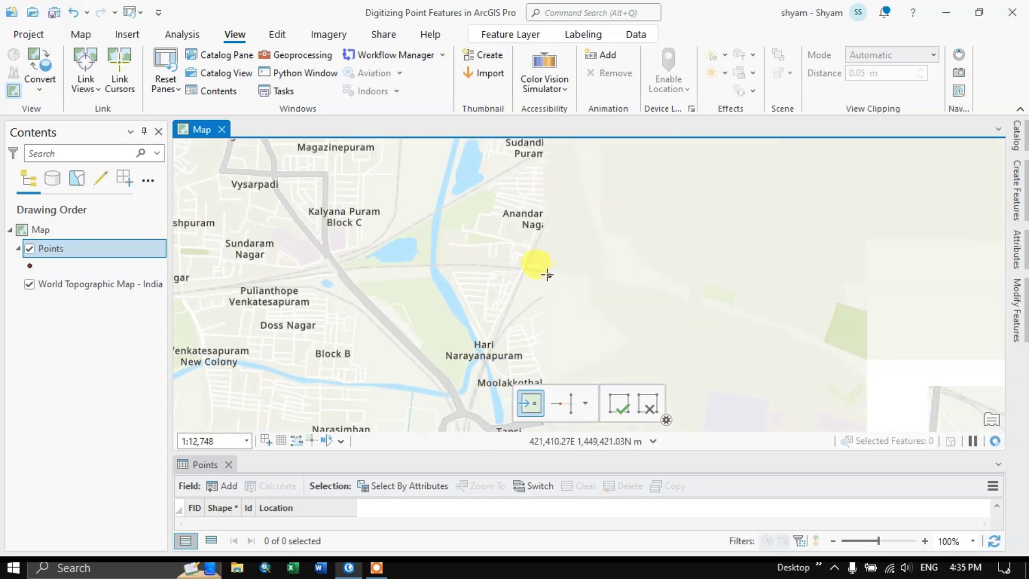
scroll(528, 272, "up", 1)
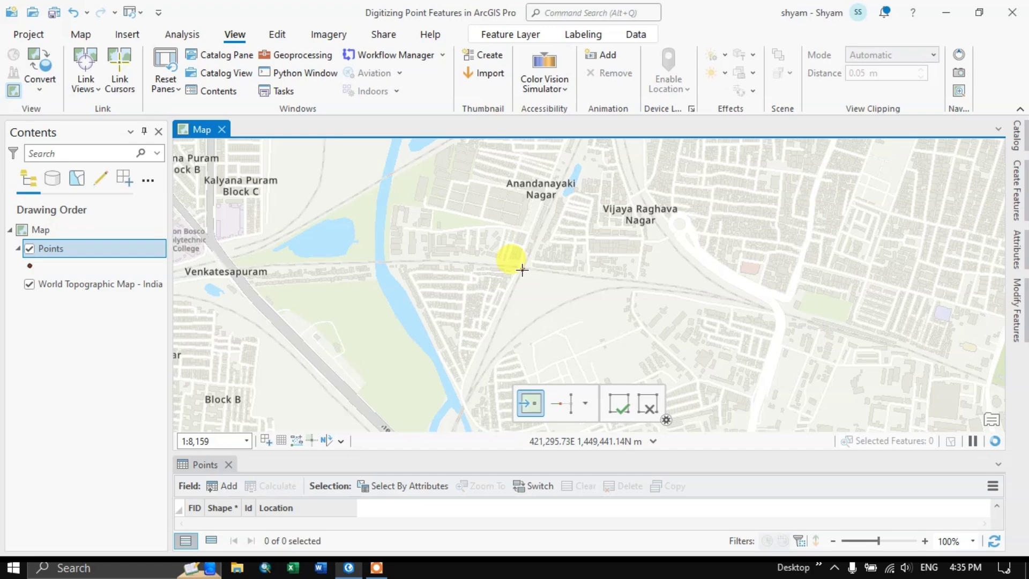
left_click(522, 270)
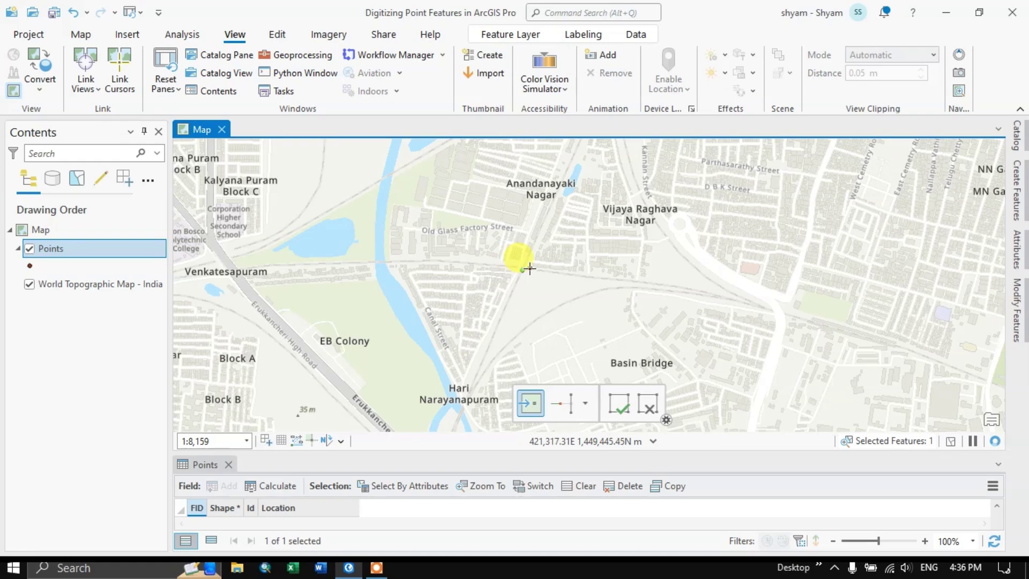
- Place a second point exactly on the intersection of the two railway lines beside Cochranes Basin Road
scroll(521, 269, "up", 3)
scroll(524, 271, "up", 3)
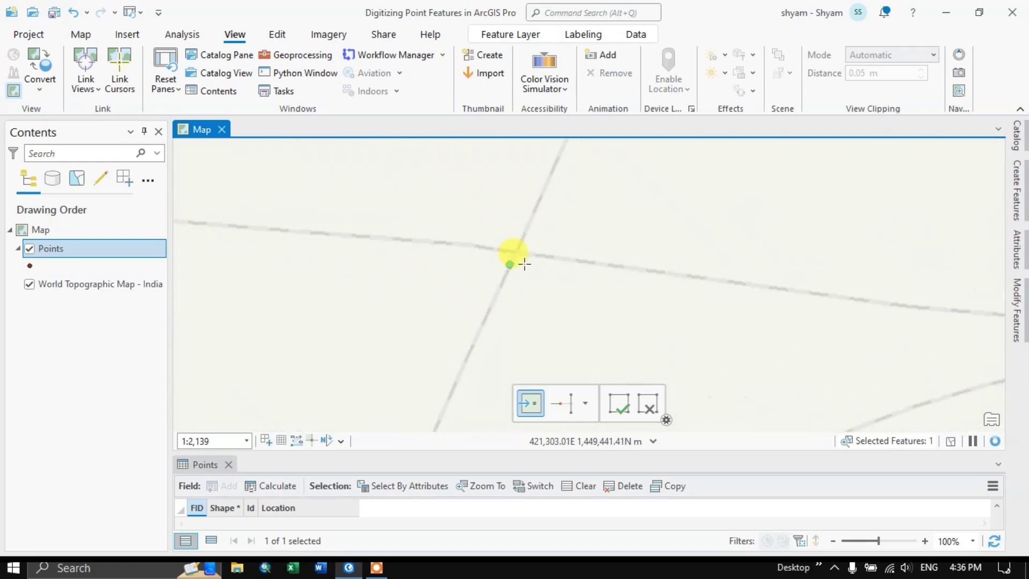
scroll(516, 222, "up", 1)
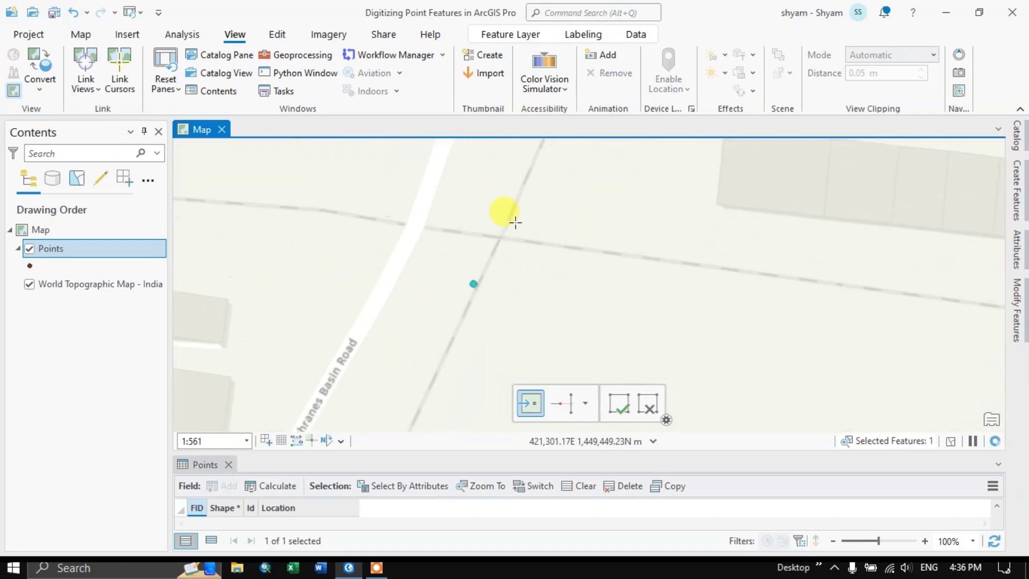
left_click(472, 286)
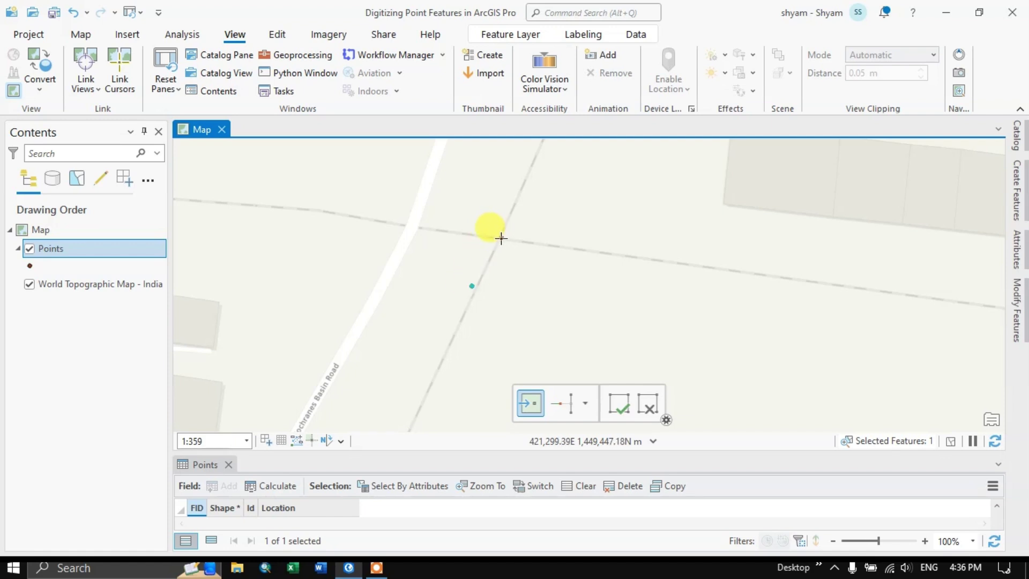
scroll(501, 231, "up", 3)
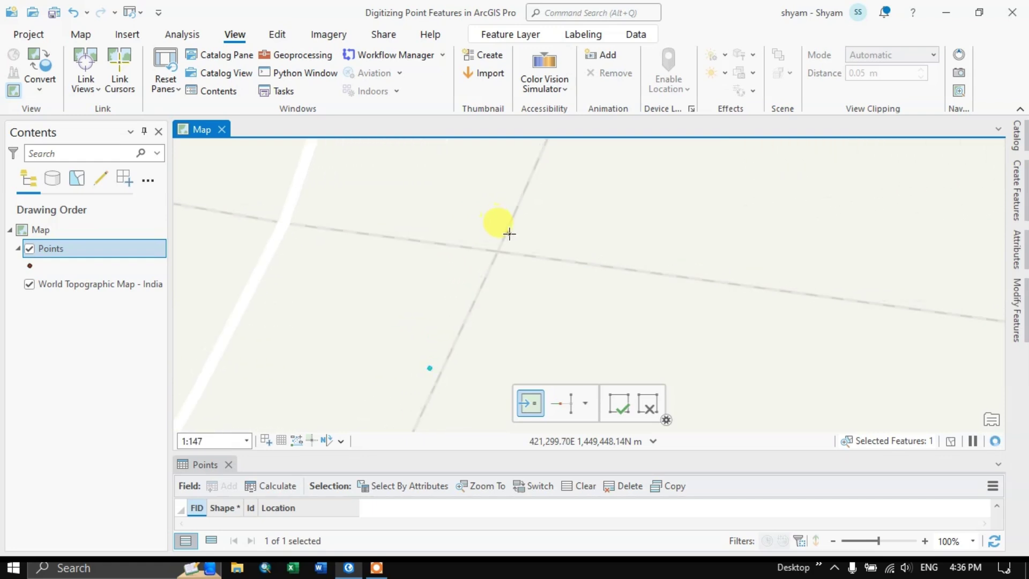
scroll(510, 234, "up", 3)
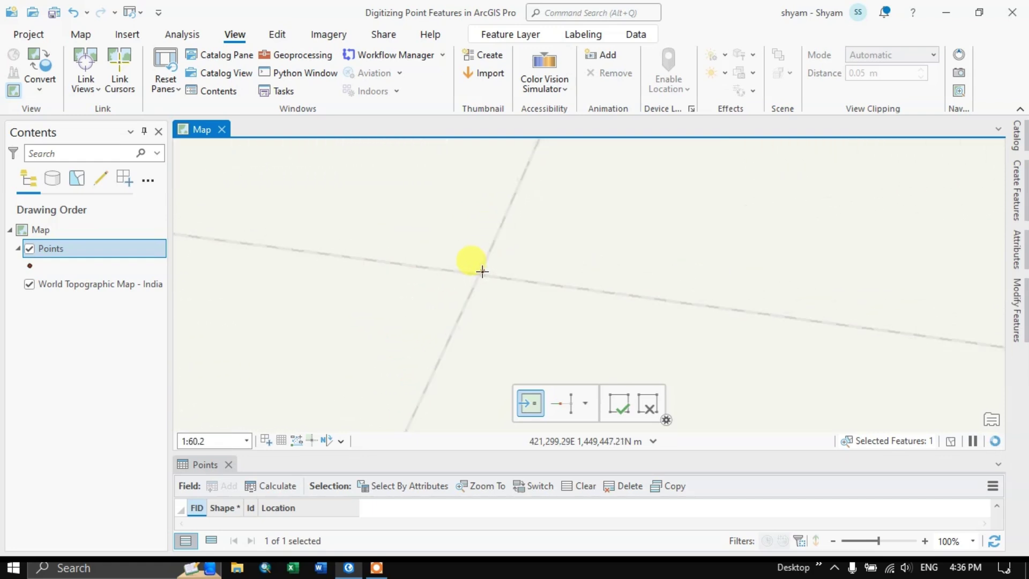
scroll(482, 272, "up", 5)
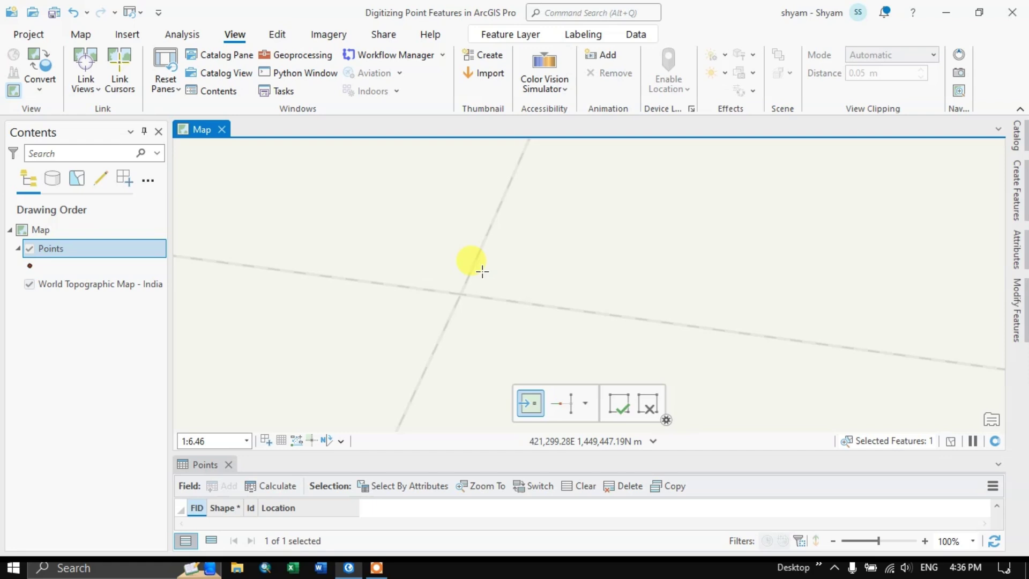
scroll(455, 291, "up", 2)
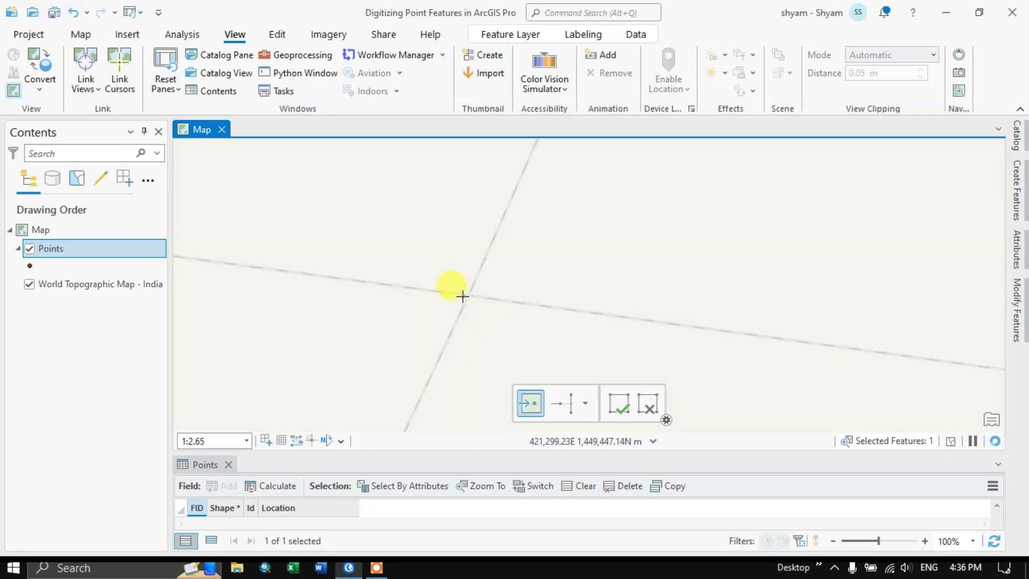
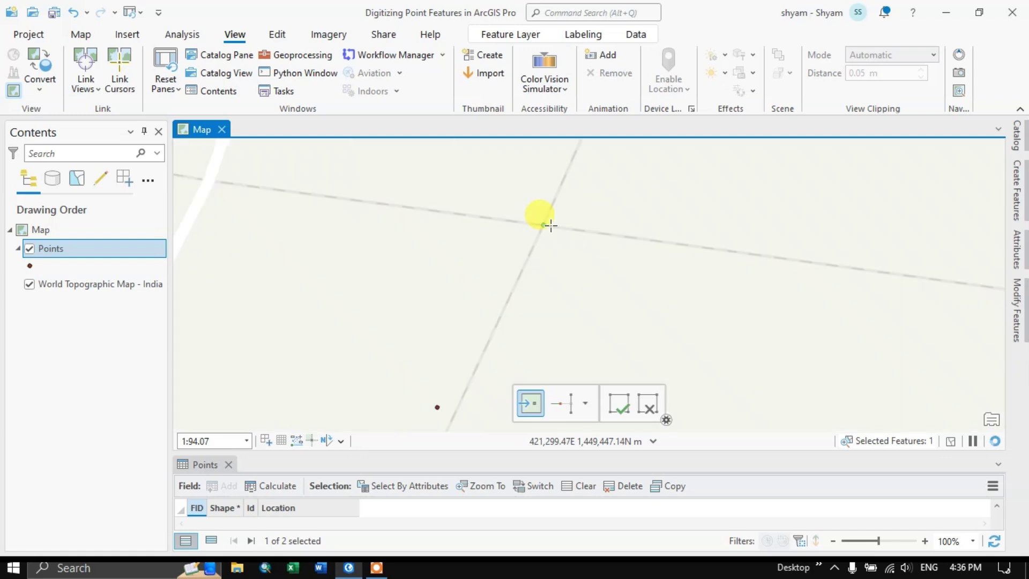
- Select the misplaced point southwest of the railway intersection and delete it, keeping the one on the intersection
scroll(577, 228, "down", 1)
scroll(481, 267, "down", 1)
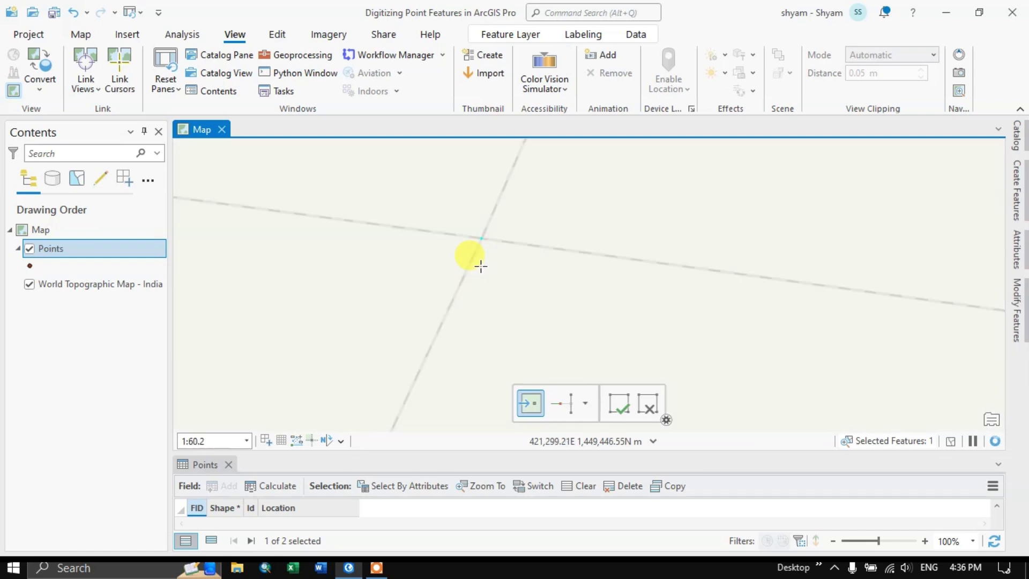
scroll(472, 256, "down", 1)
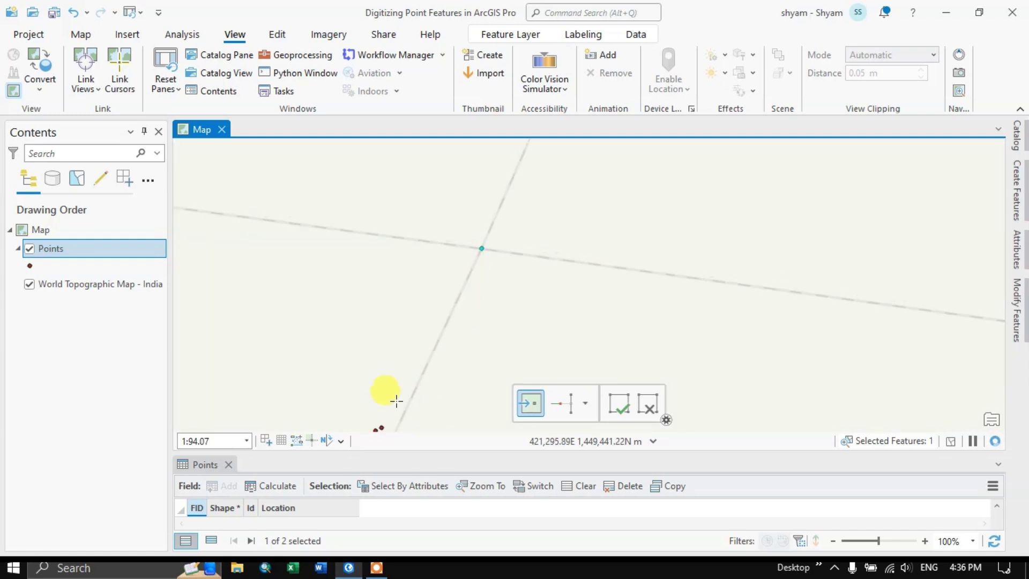
scroll(511, 252, "down", 2)
scroll(510, 252, "down", 2)
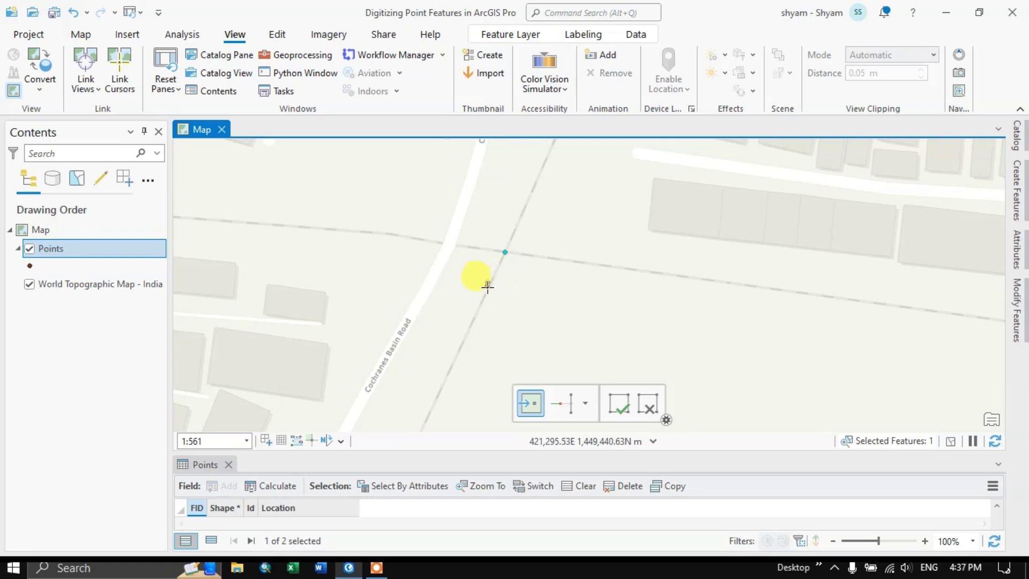
left_click(278, 34)
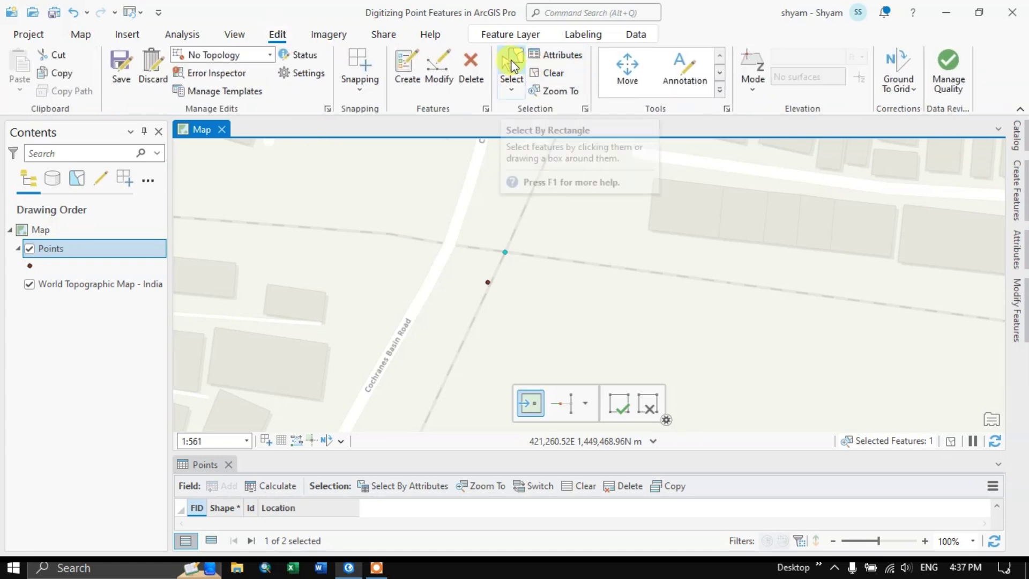
left_click(515, 59)
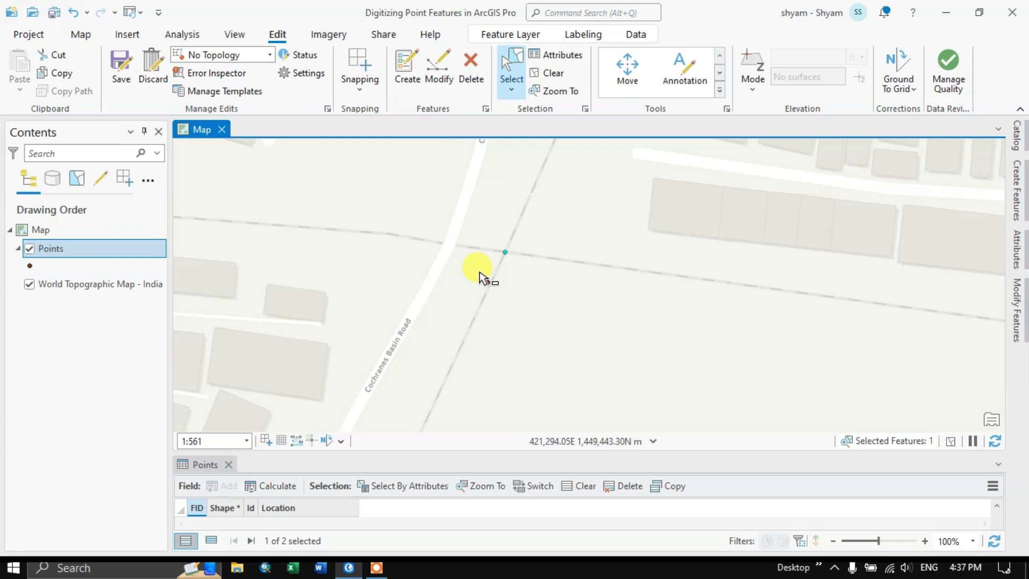
left_click_drag(469, 268, 494, 292)
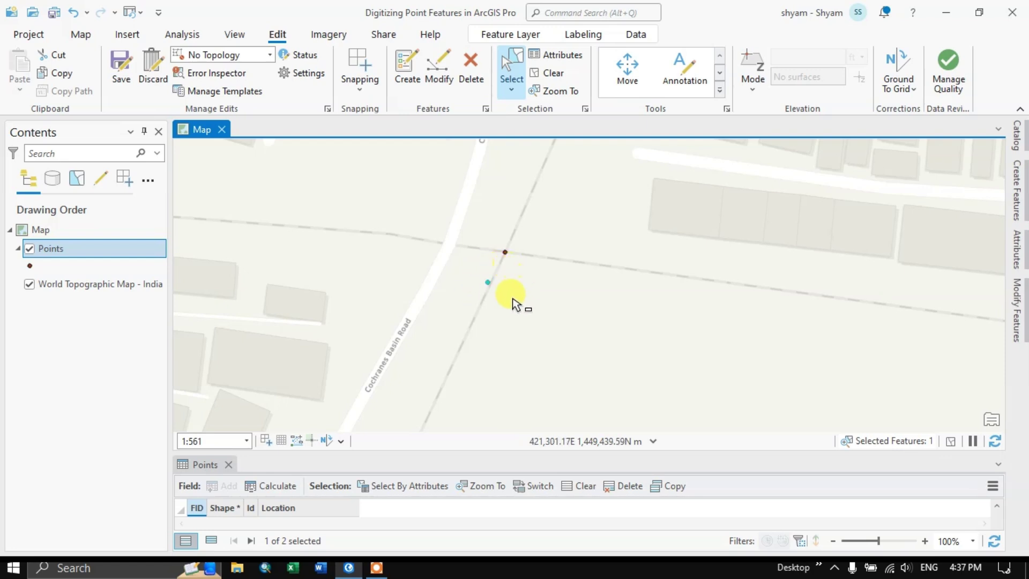
left_click(469, 75)
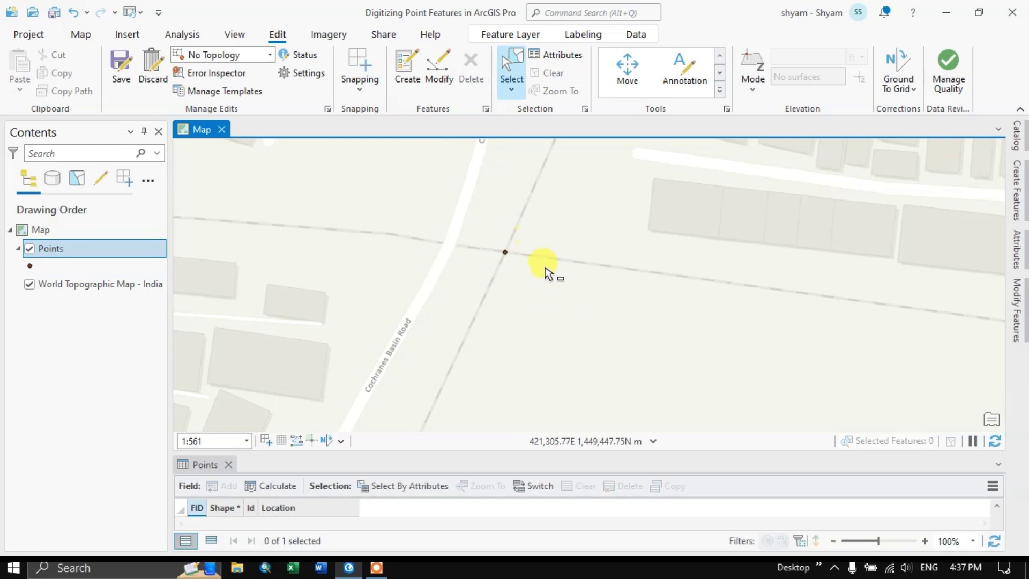
- Save all edits and turn off the save confirmation for future saves
left_click(129, 76)
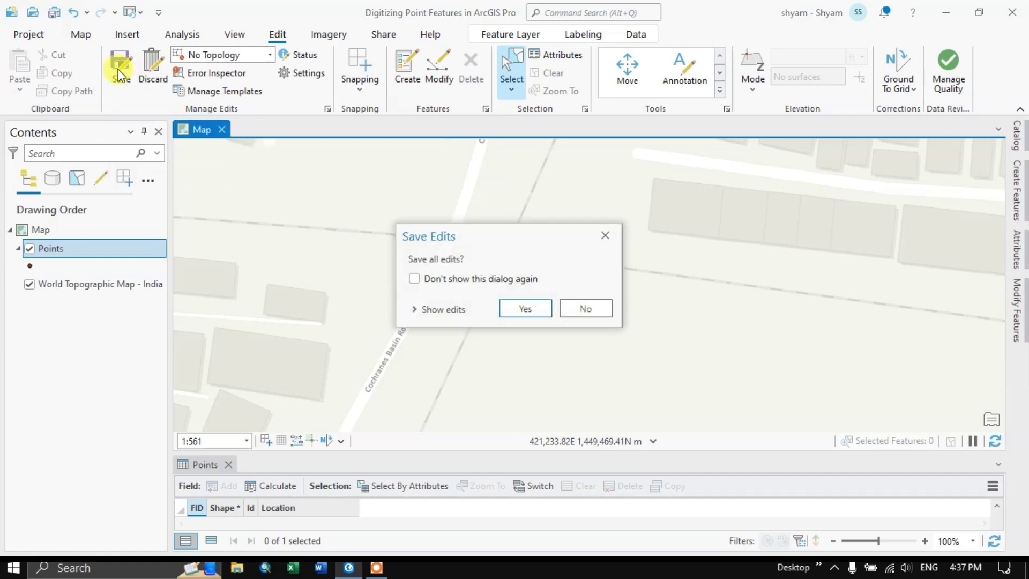
left_click(414, 278)
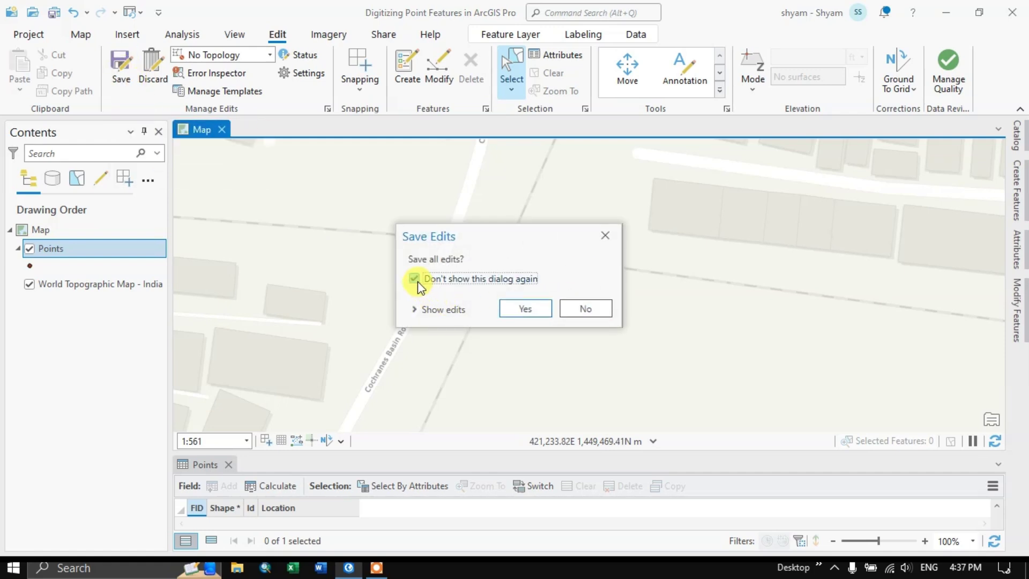
left_click(525, 309)
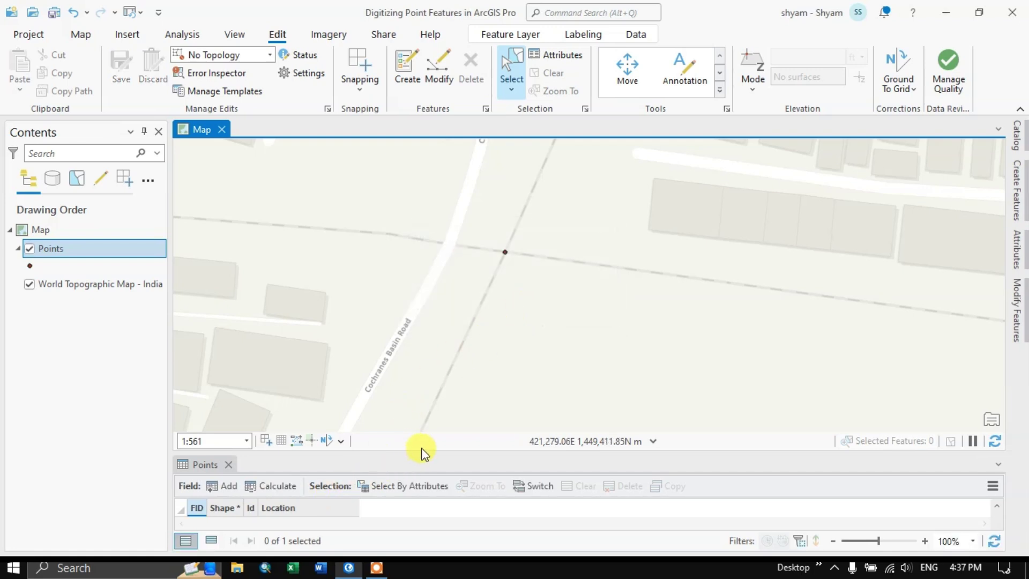
- Enlarge the attribute table and enter Railway Intersection as the Location of the digitized point
left_click_drag(418, 452, 418, 405)
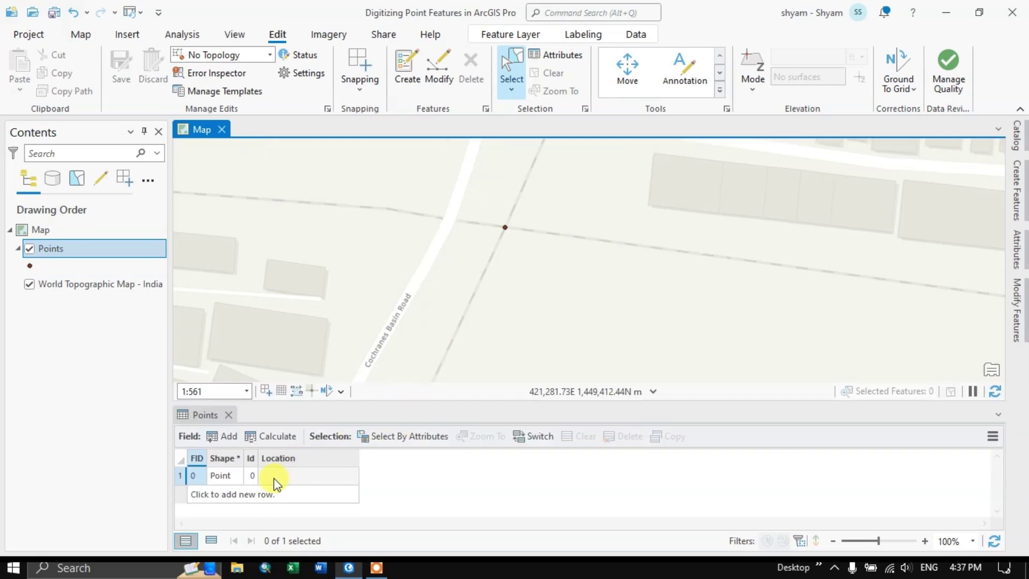
double_click(275, 478)
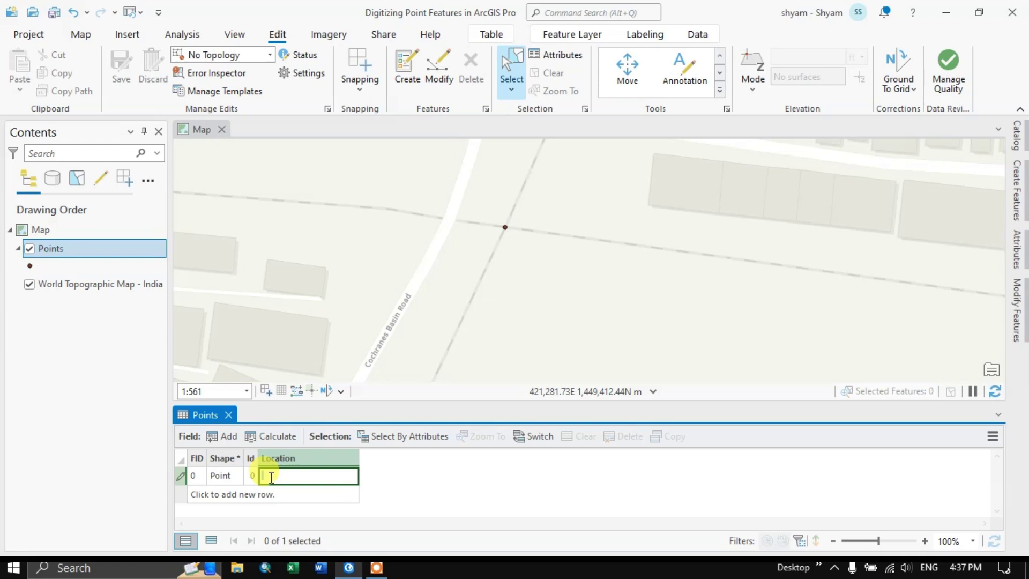
type("Railway Intersection")
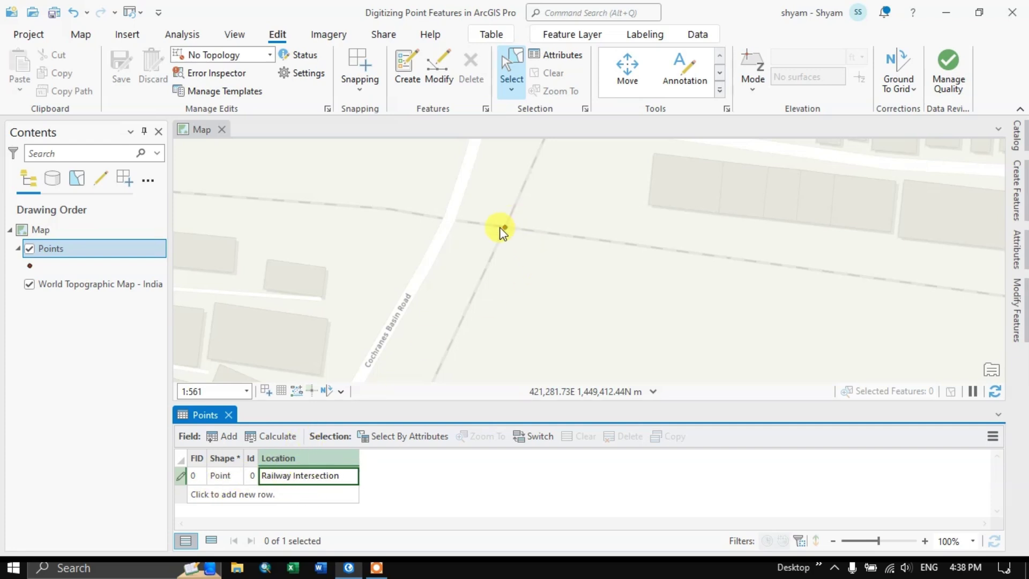
scroll(515, 229, "down", 2)
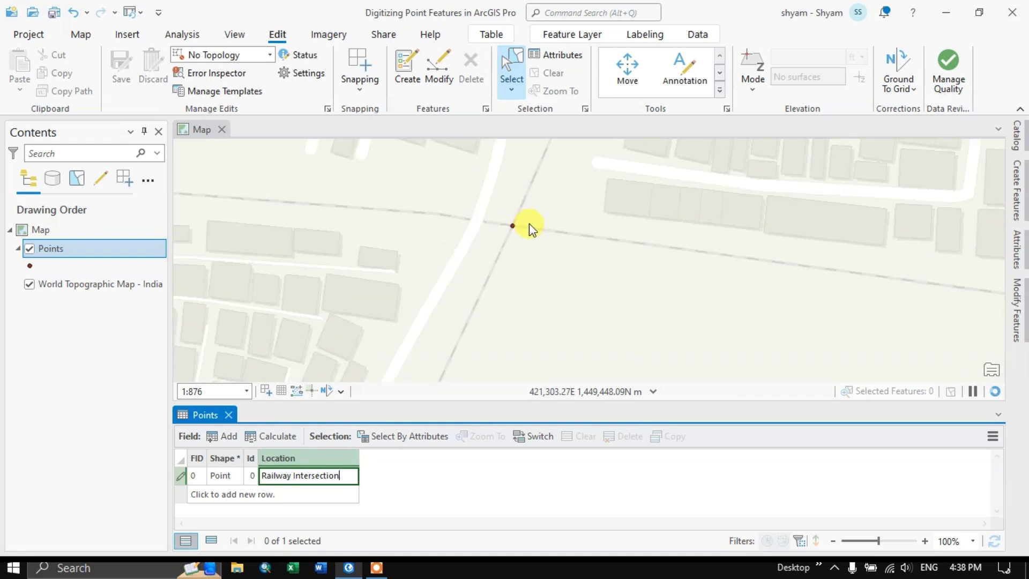
- Inspect the feature attributes of the railway intersection point, including its Location value
left_click(559, 61)
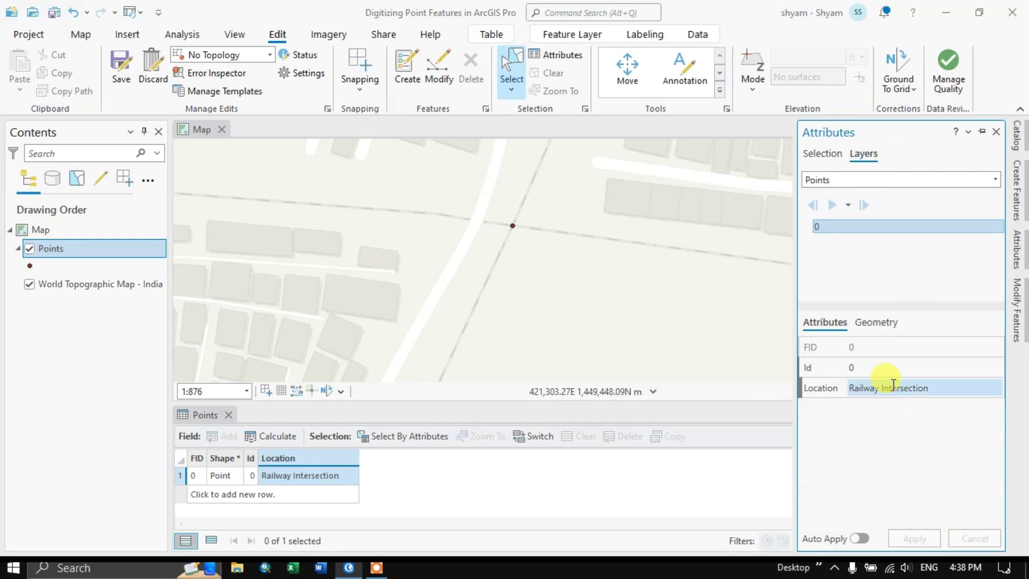
left_click(930, 390)
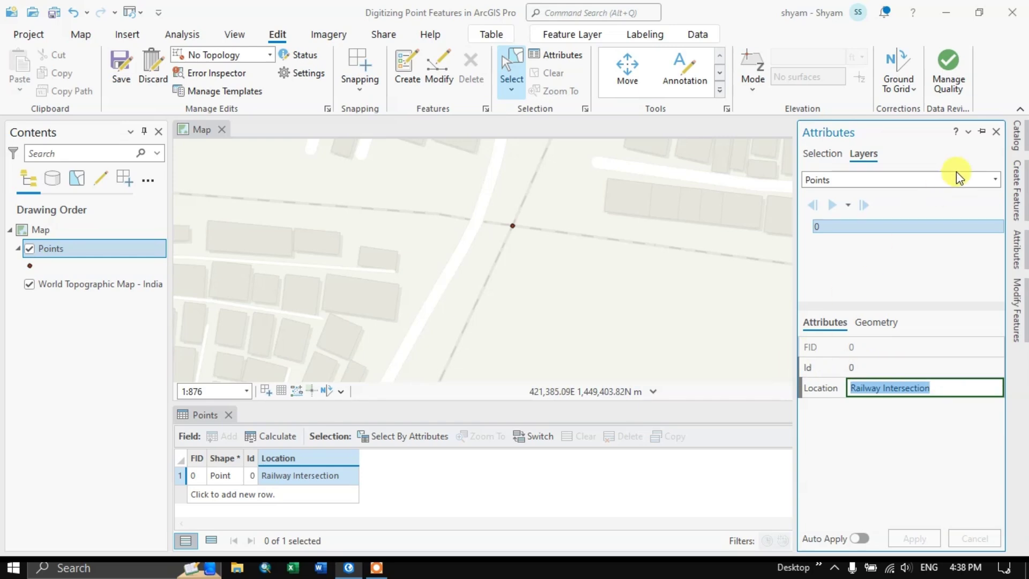
left_click(982, 132)
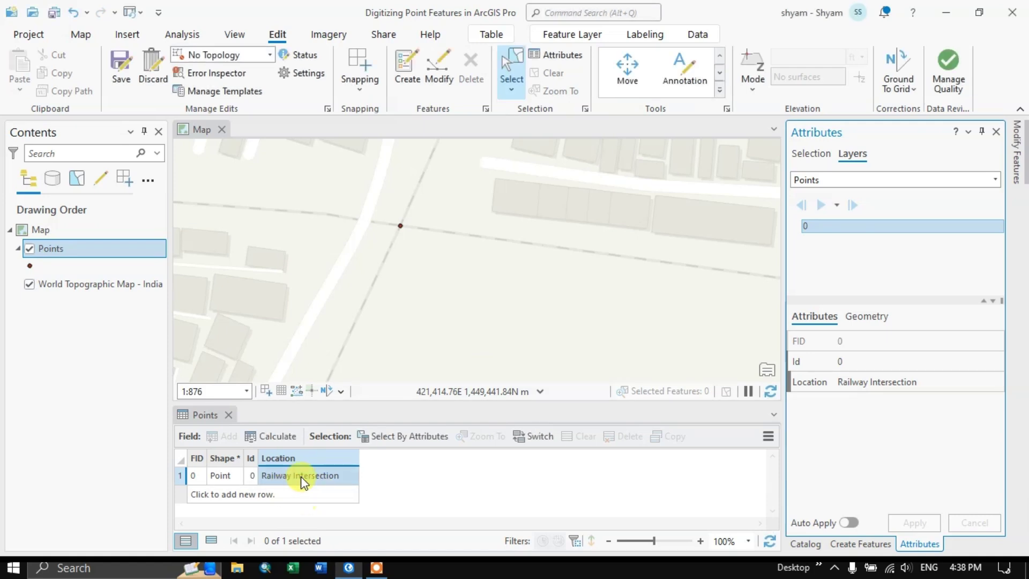
left_click(983, 132)
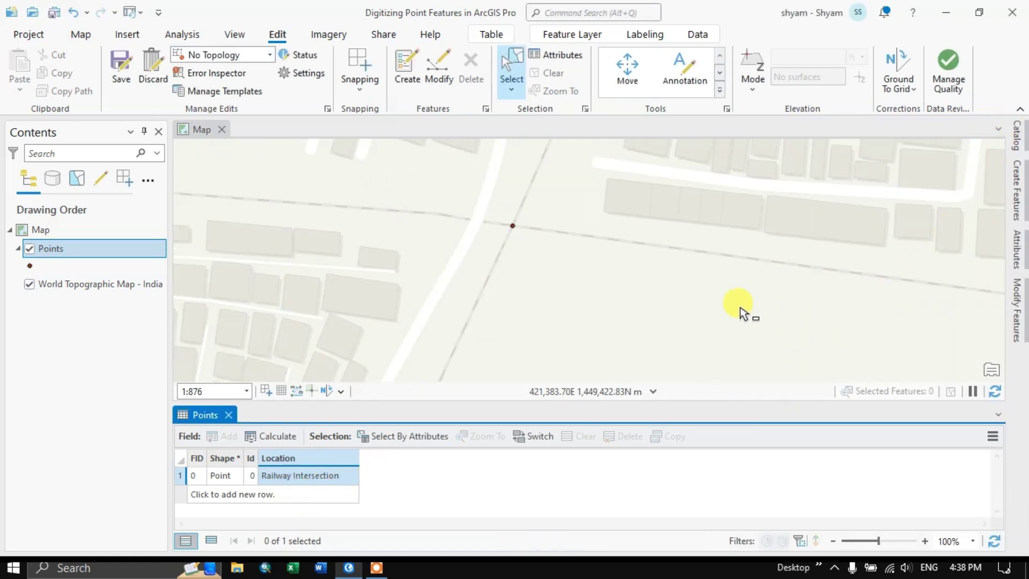
- Place a new point on the main building of the Southern Railway Headquarters Hospital, west of Geeta Apartment
scroll(627, 260, "down", 5)
scroll(635, 257, "up", 1)
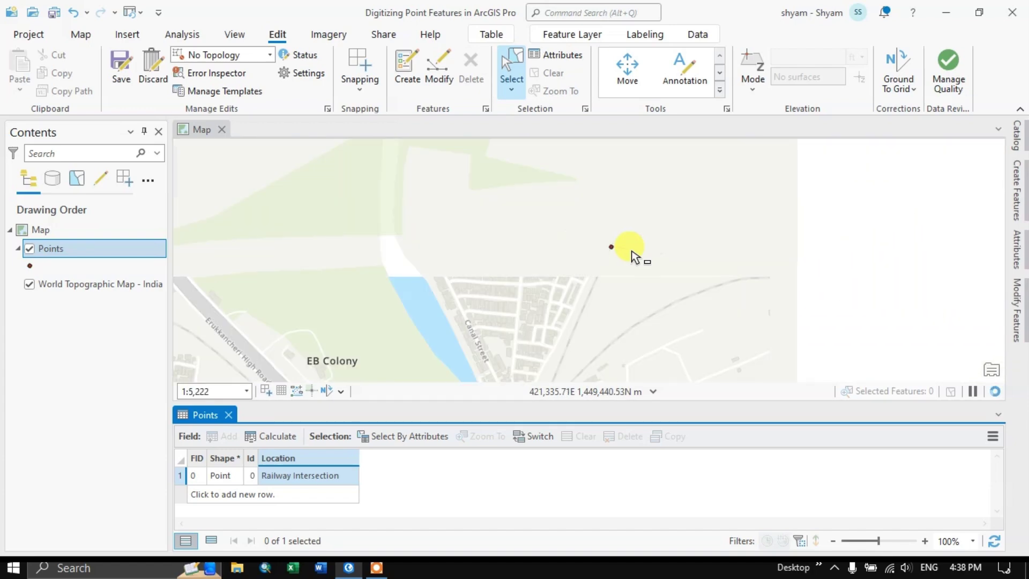
scroll(635, 257, "down", 5)
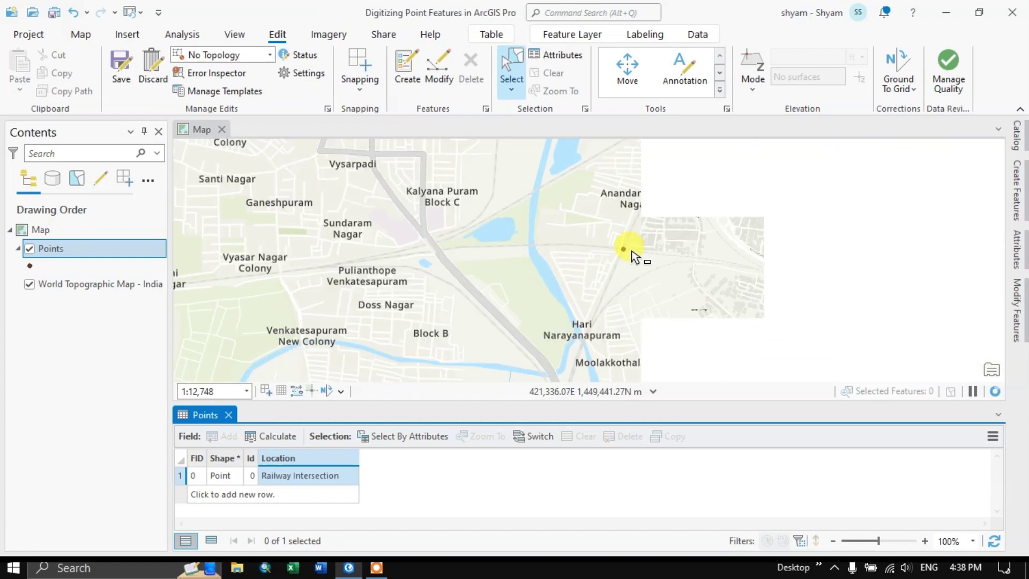
scroll(633, 268, "down", 3)
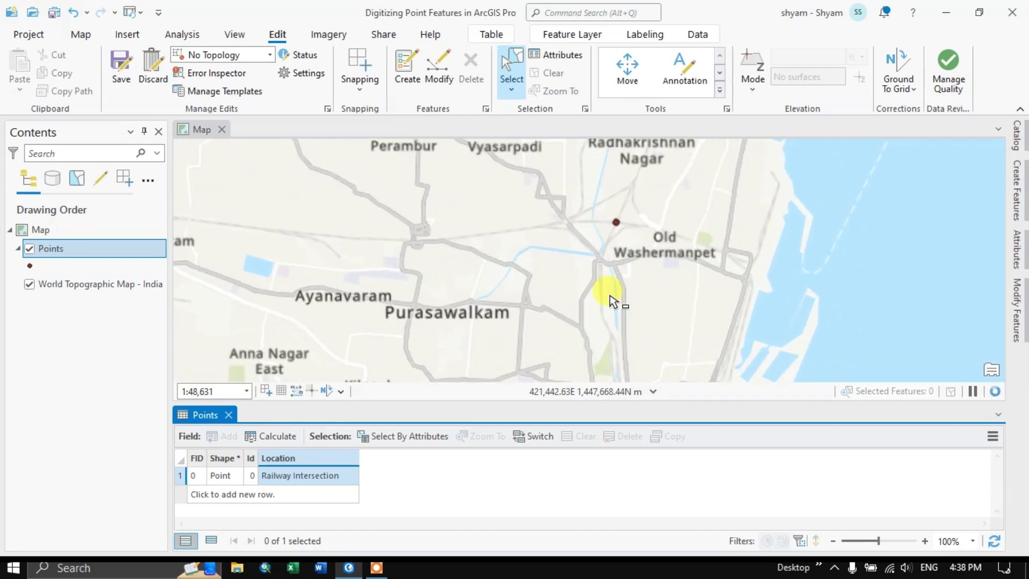
scroll(625, 271, "up", 1)
scroll(384, 305, "up", 2)
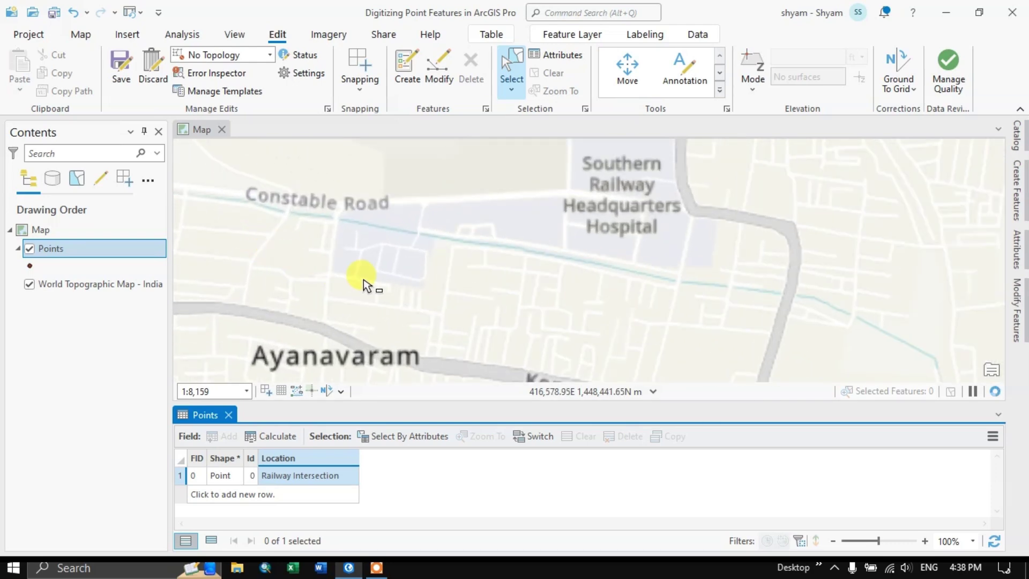
scroll(556, 289, "up", 2)
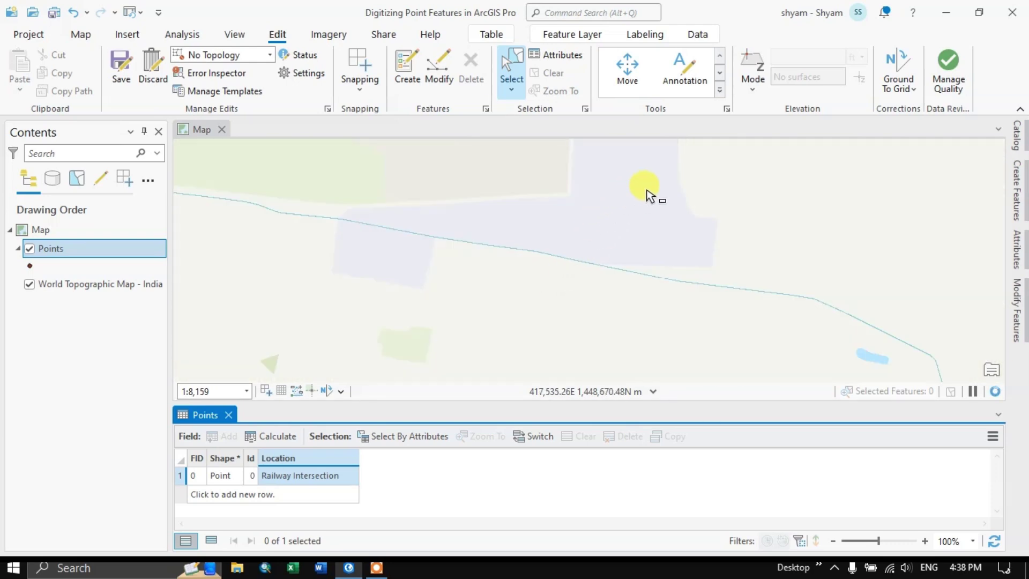
left_click_drag(650, 195, 425, 315)
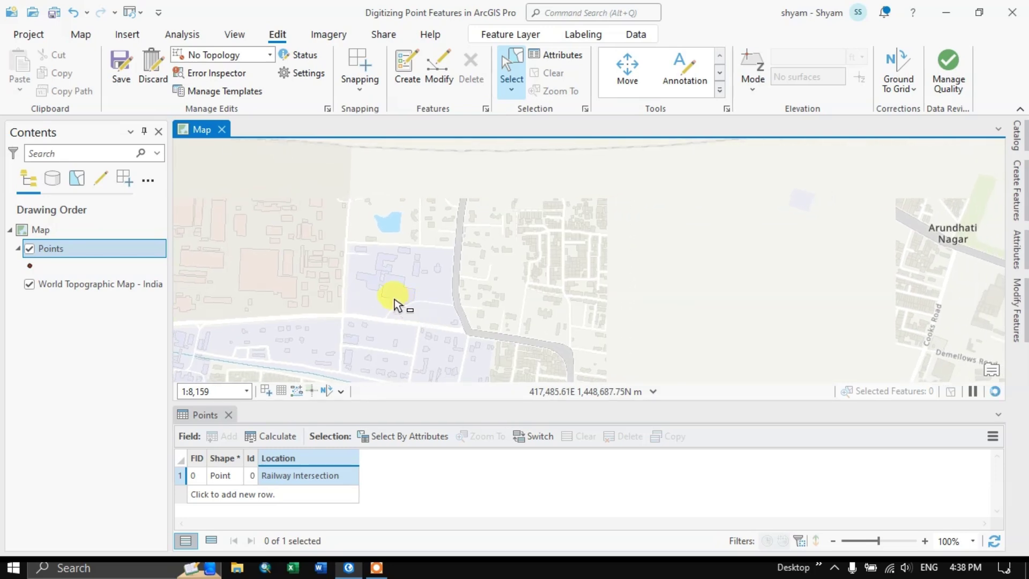
left_click_drag(386, 288, 512, 274)
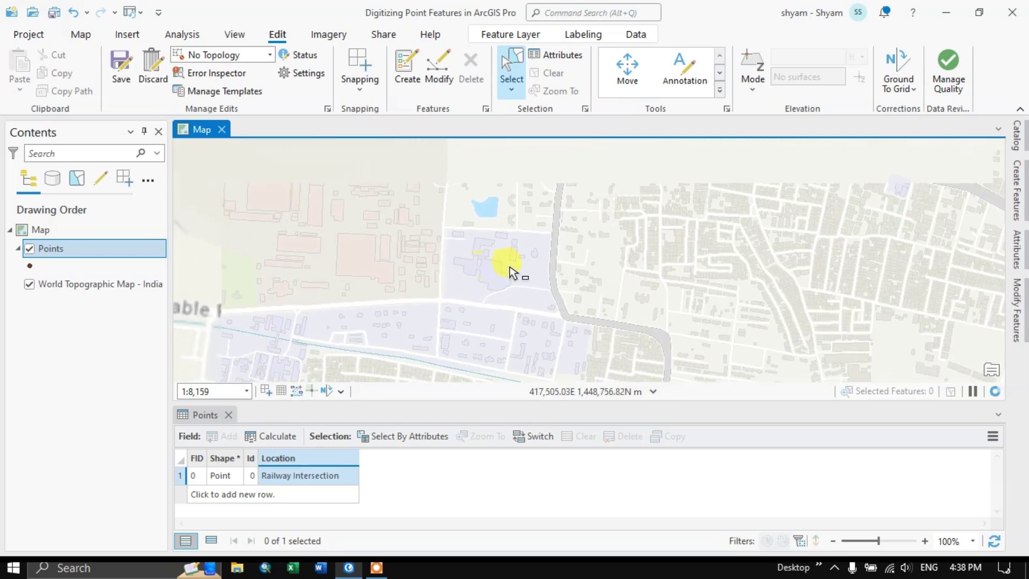
scroll(504, 268, "up", 3)
scroll(473, 296, "up", 1)
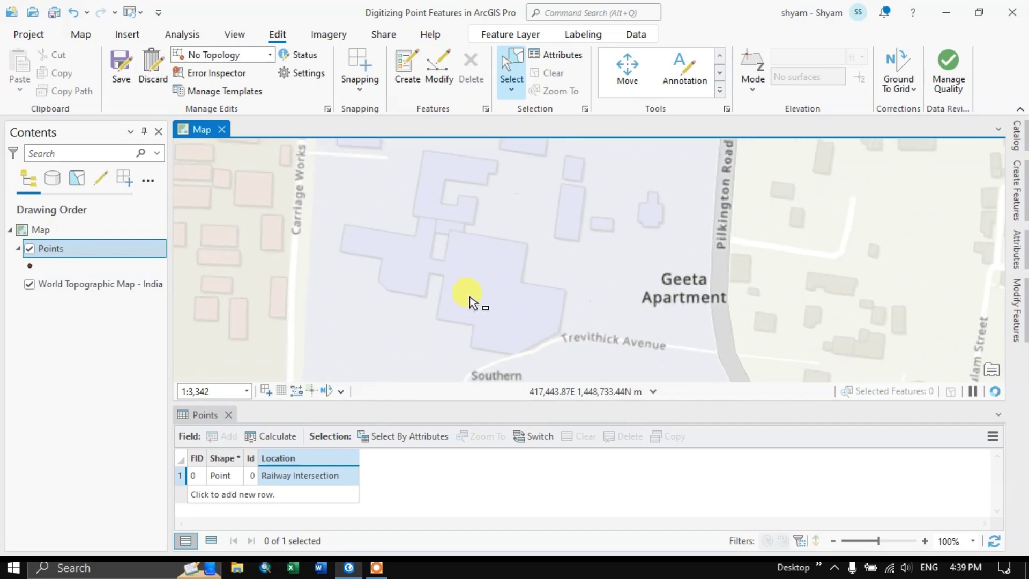
scroll(474, 281, "down", 2)
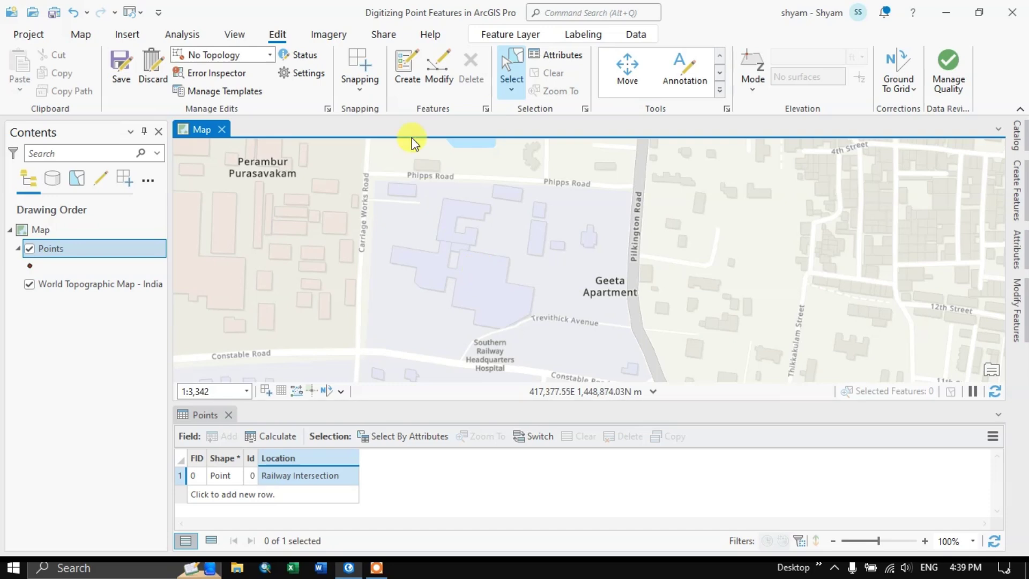
left_click(414, 80)
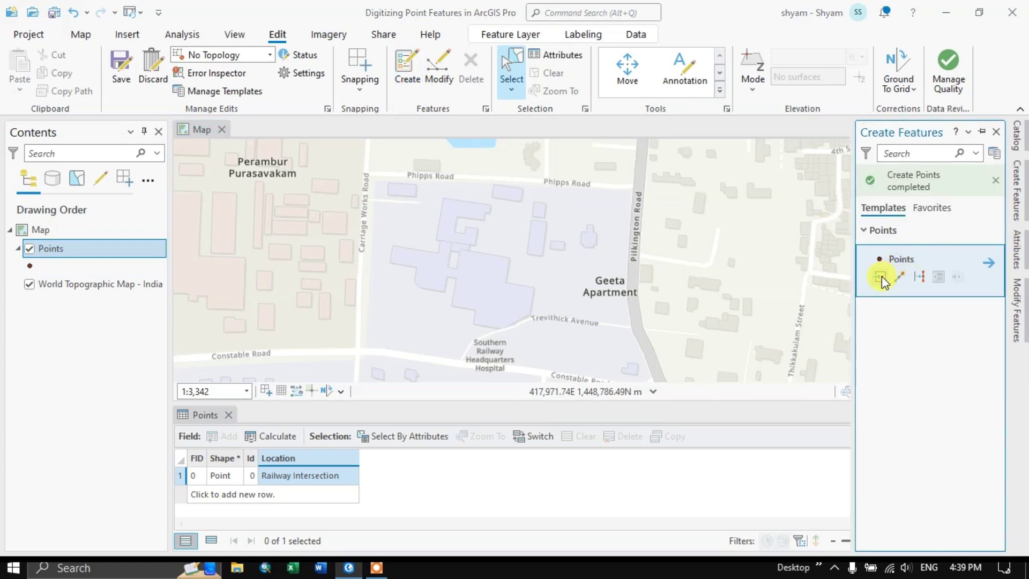
left_click(880, 276)
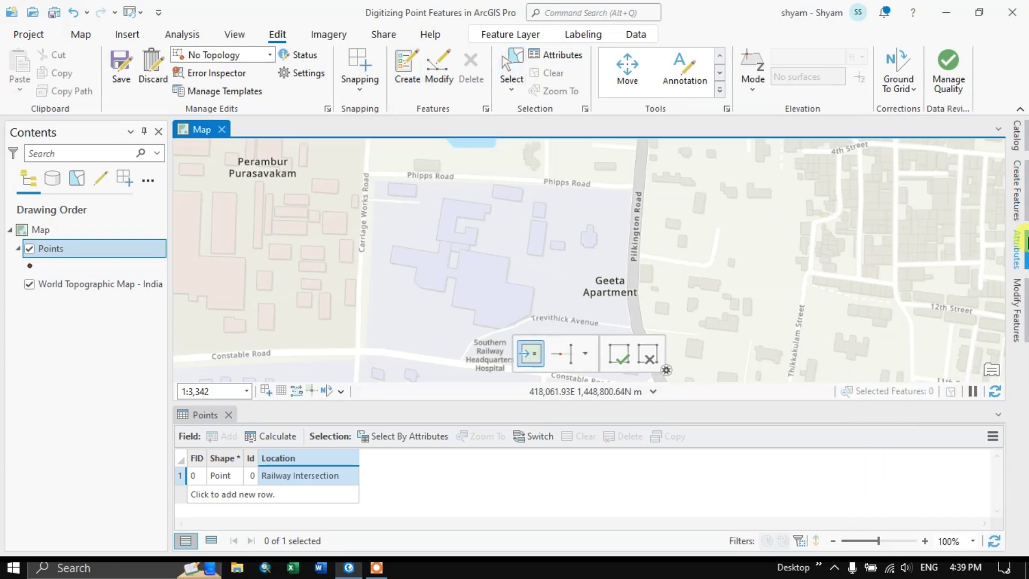
left_click(1015, 193)
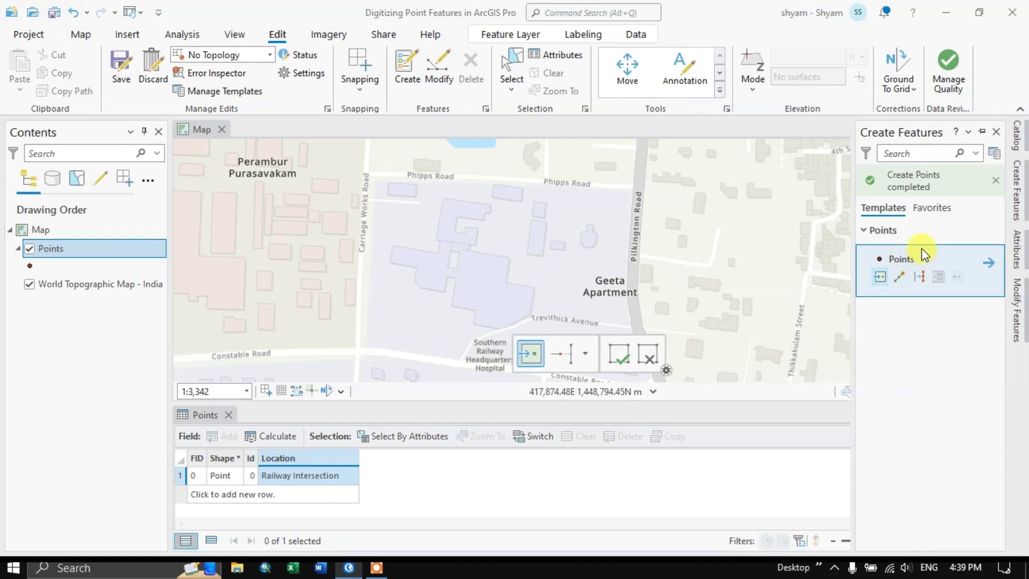
left_click(884, 279)
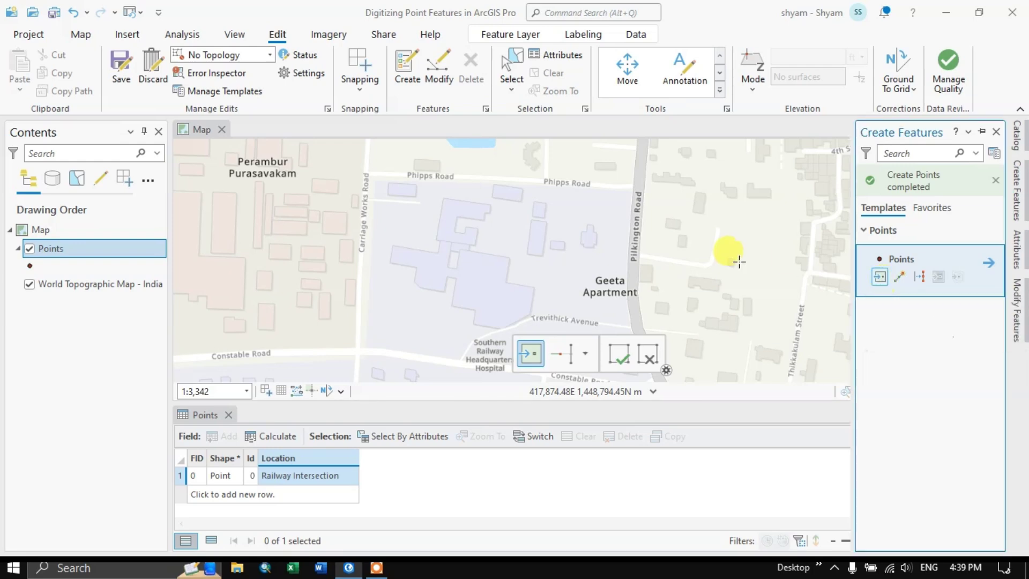
left_click(483, 273)
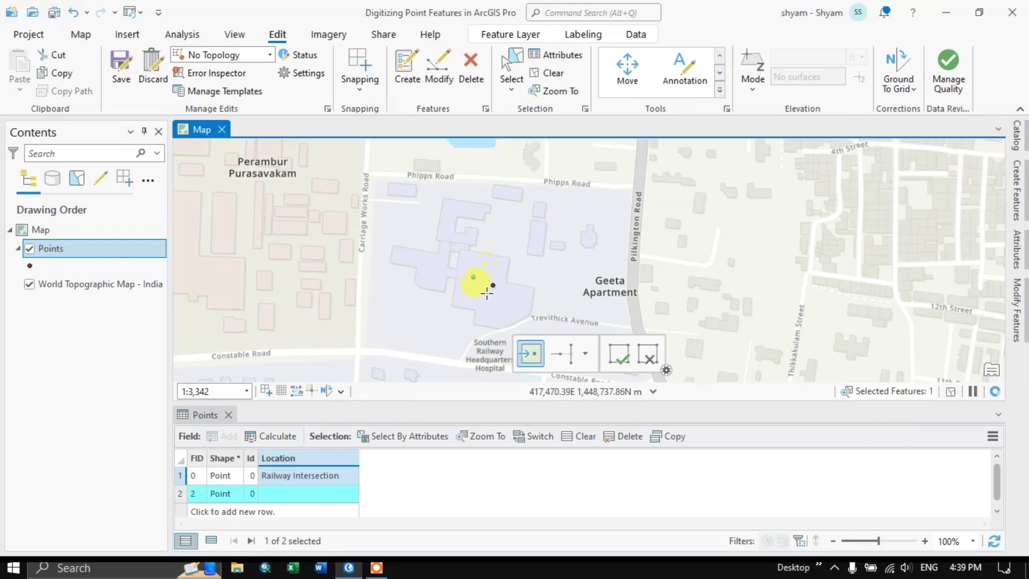
- Enter Hospital as the Location of the newly placed point in the attribute table
left_click(255, 500)
left_click(271, 493)
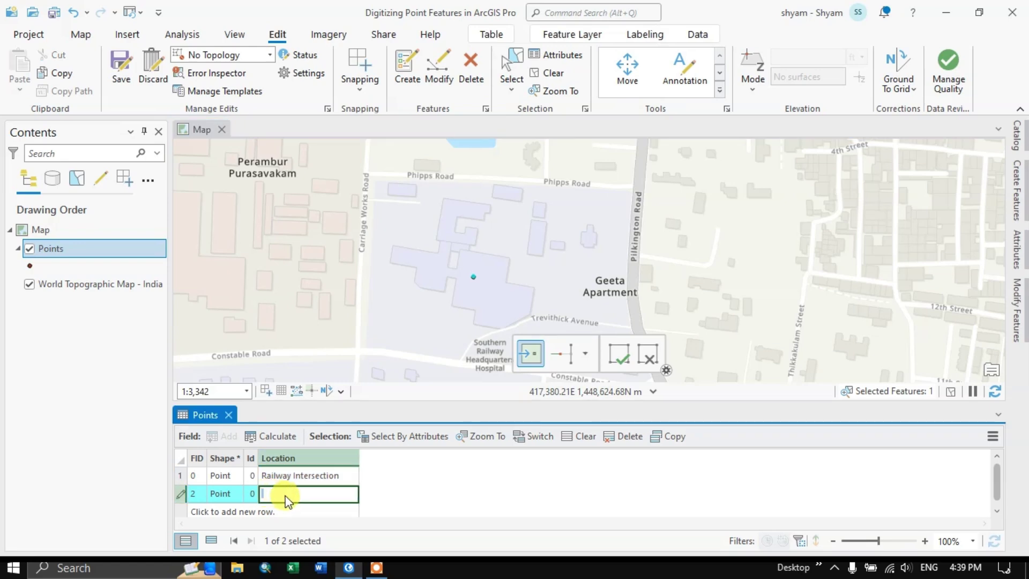
type("Hospital")
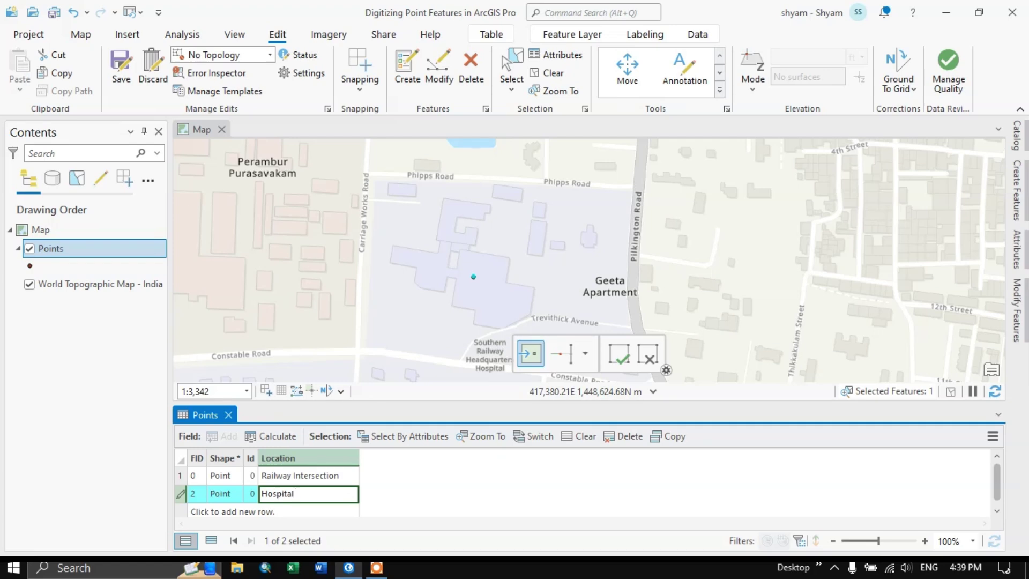
- Examine the Chennai basemap around Purasawalkam, Egmore, Chintadripet and Park Town for another feature to digitize
scroll(458, 263, "down", 2)
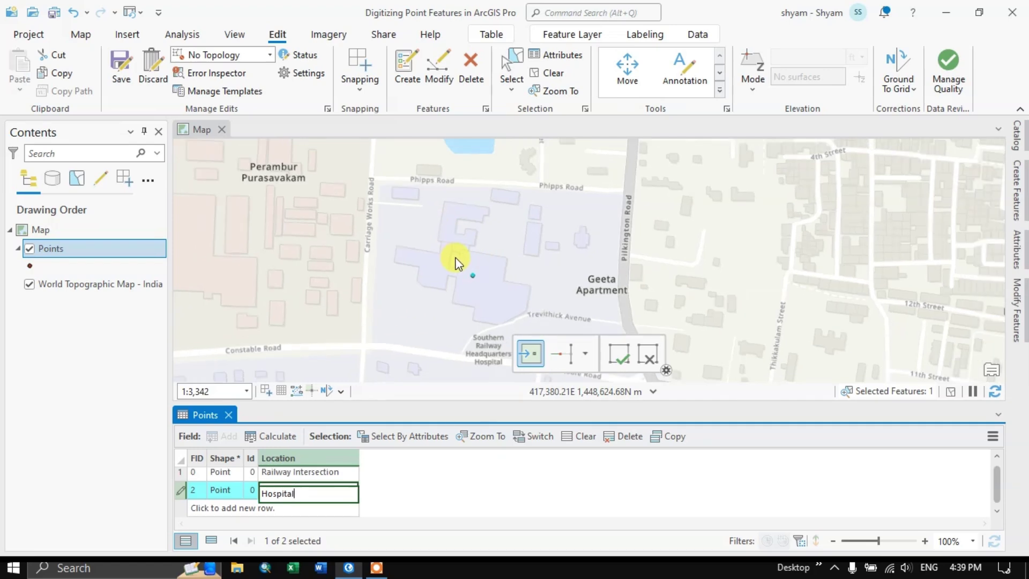
scroll(455, 259, "down", 3)
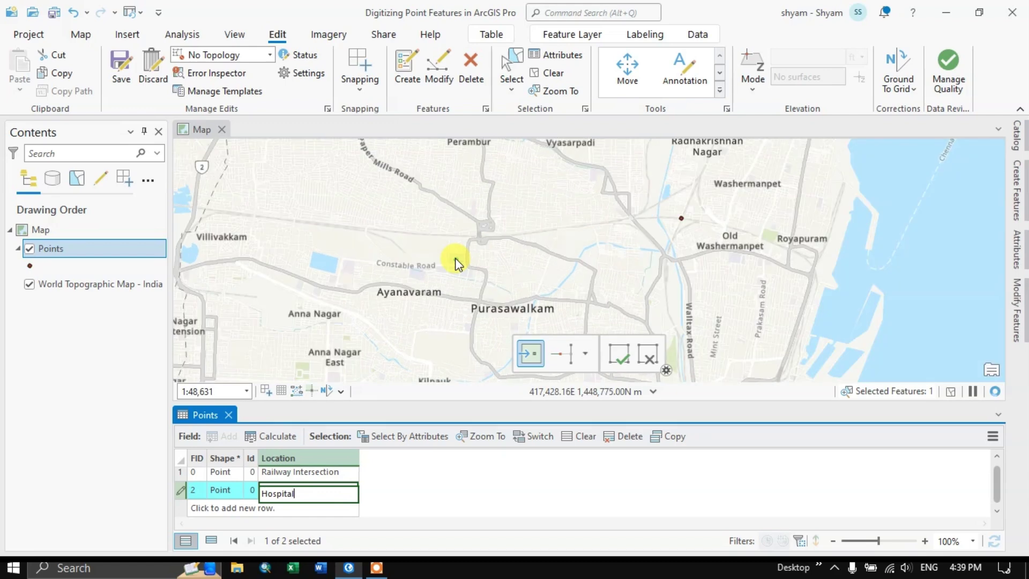
scroll(493, 237, "down", 2)
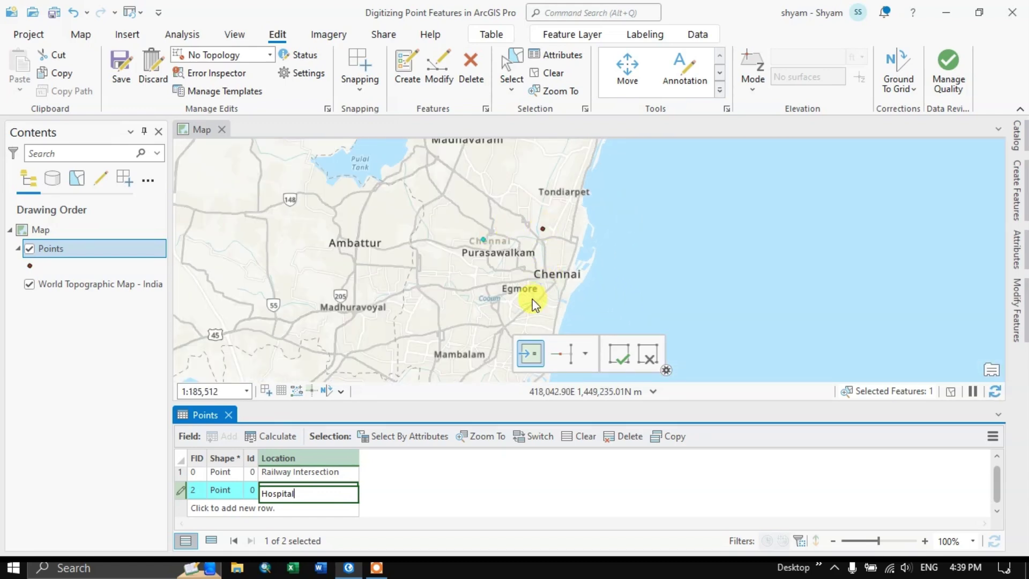
scroll(534, 304, "up", 2)
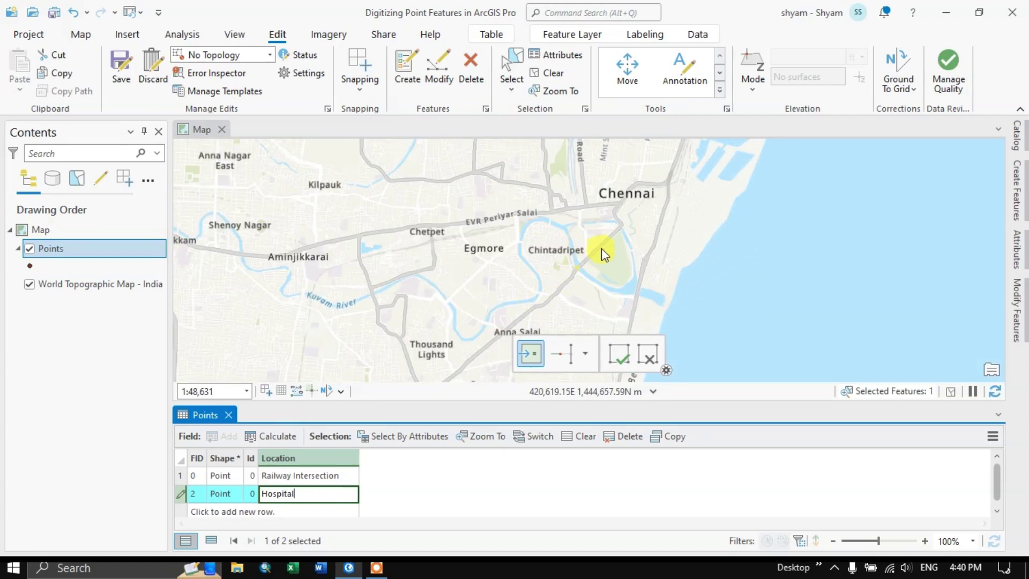
scroll(601, 249, "up", 3)
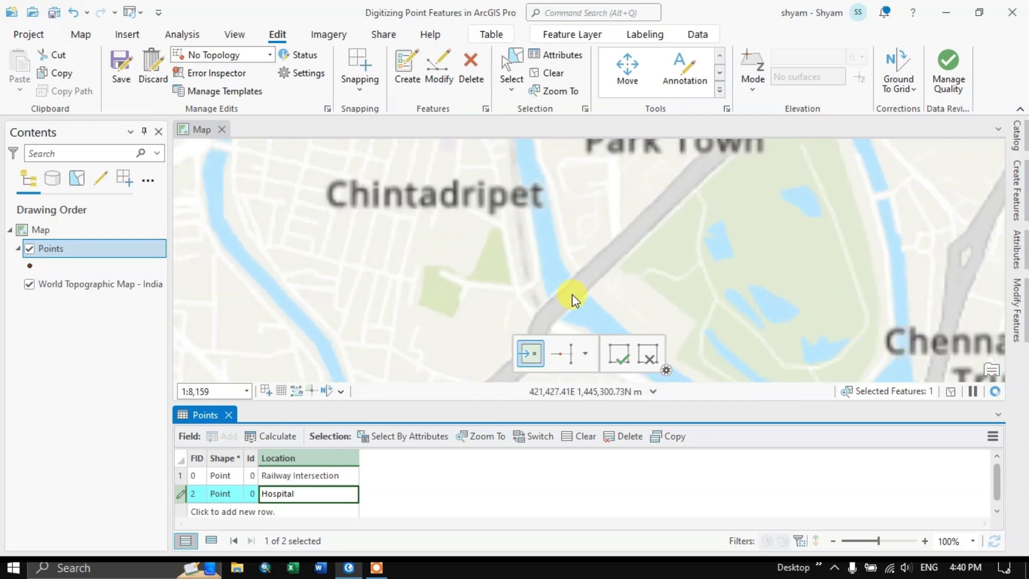
scroll(616, 177, "down", 2)
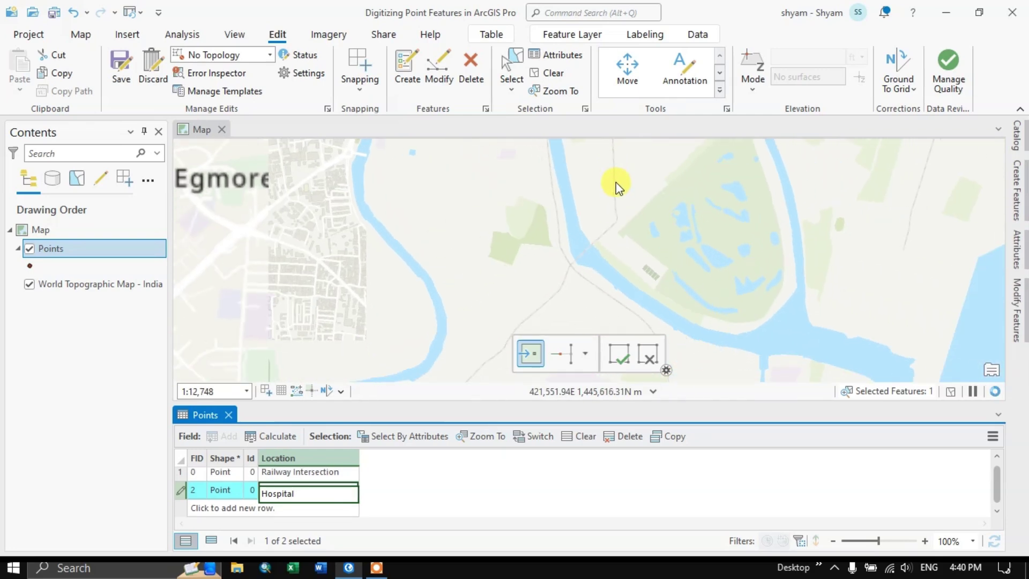
scroll(597, 245, "down", 4)
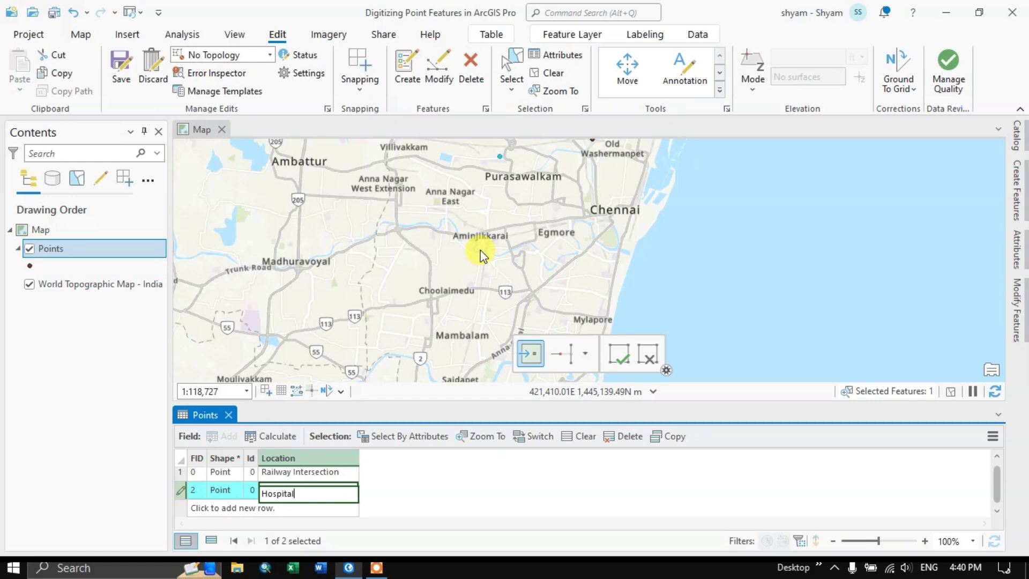
scroll(559, 213, "down", 5)
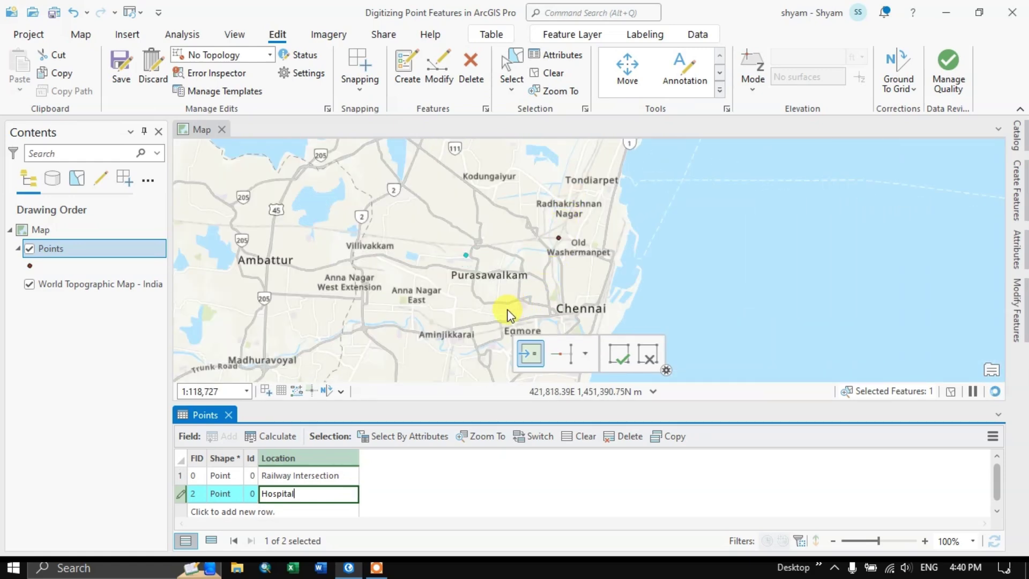
scroll(452, 361, "up", 2)
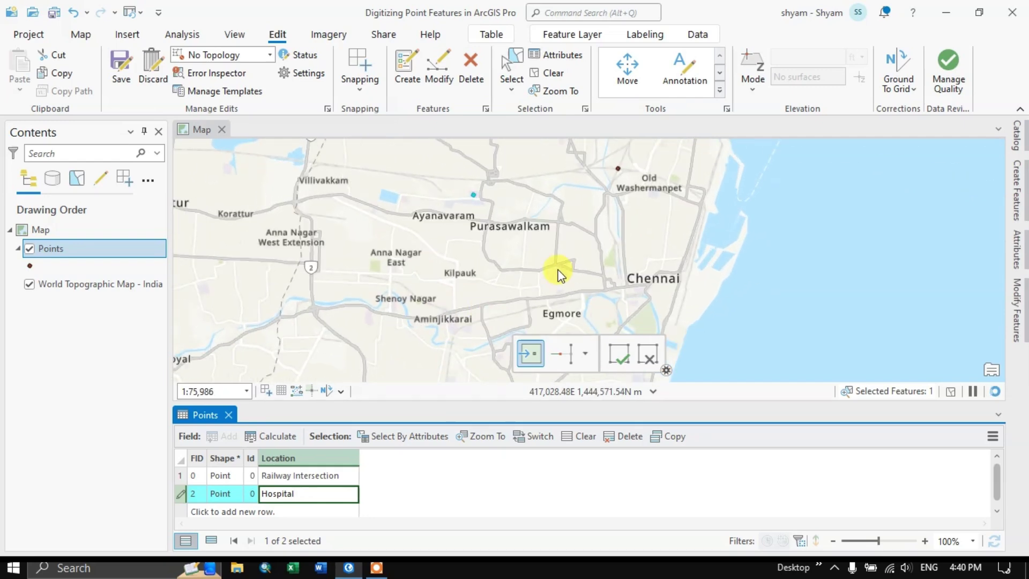
scroll(612, 313, "up", 5)
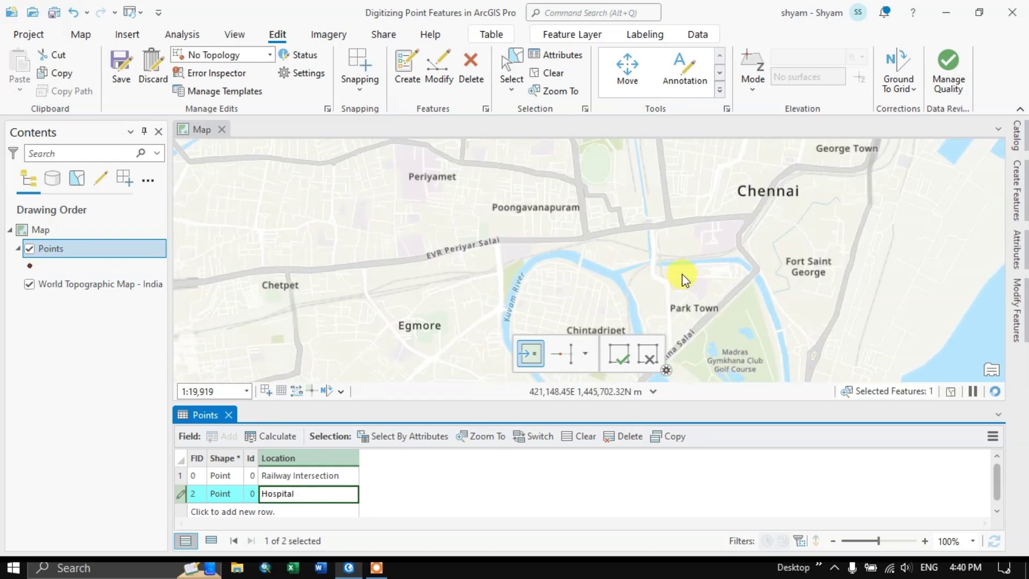
scroll(751, 331, "up", 3)
scroll(617, 140, "up", 2)
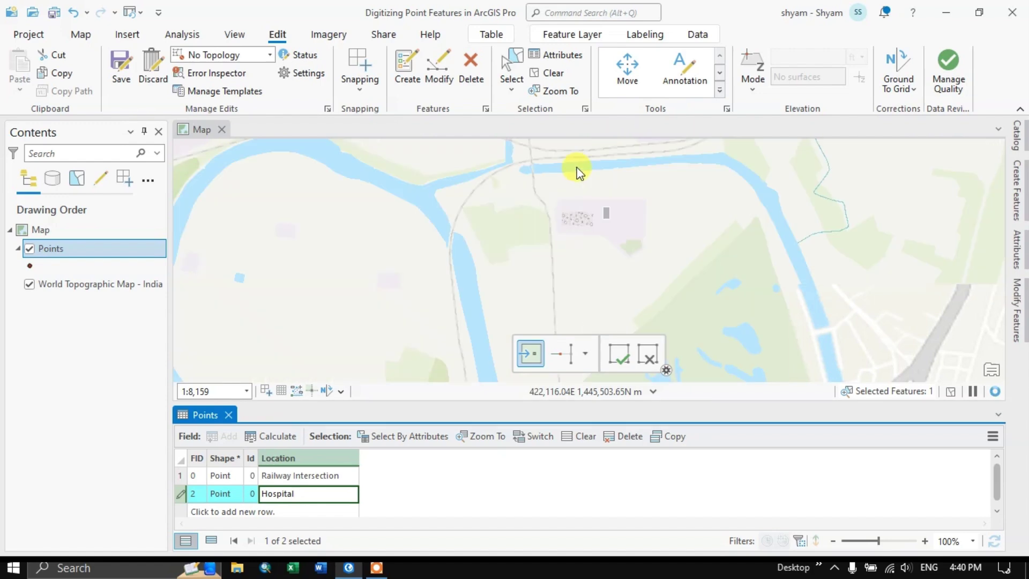
scroll(578, 170, "down", 10)
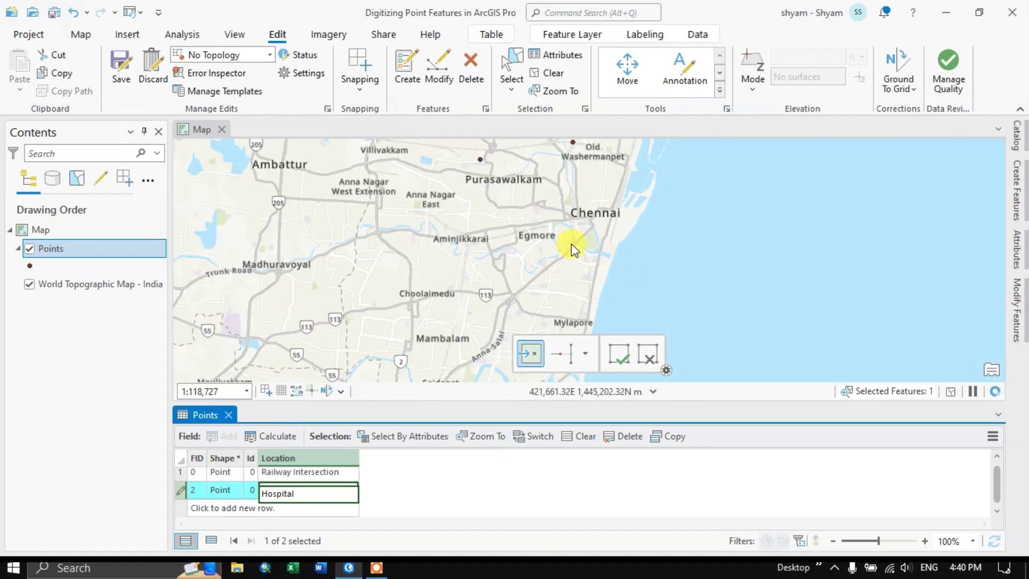
- Commit the Hospital entry and place a new point on the pond in Tondiarpet, northwest of Elayya Street Park
key("Return")
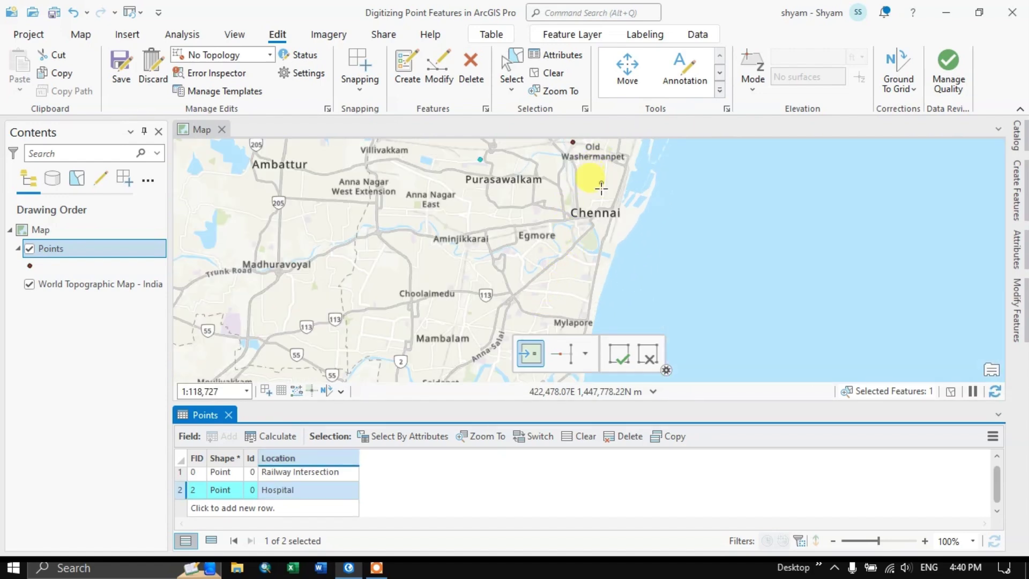
scroll(612, 195, "down", 5)
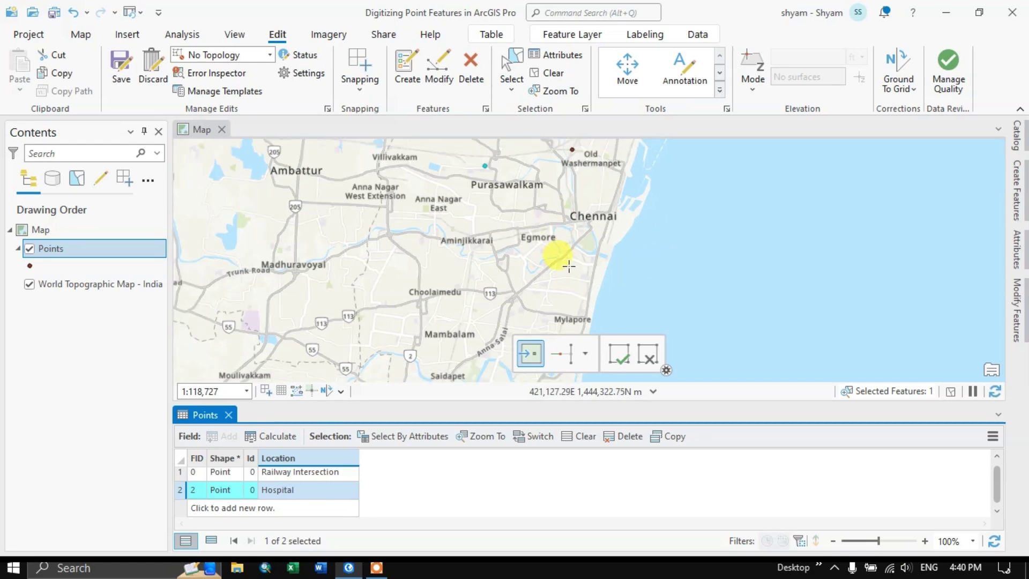
scroll(584, 188, "up", 5)
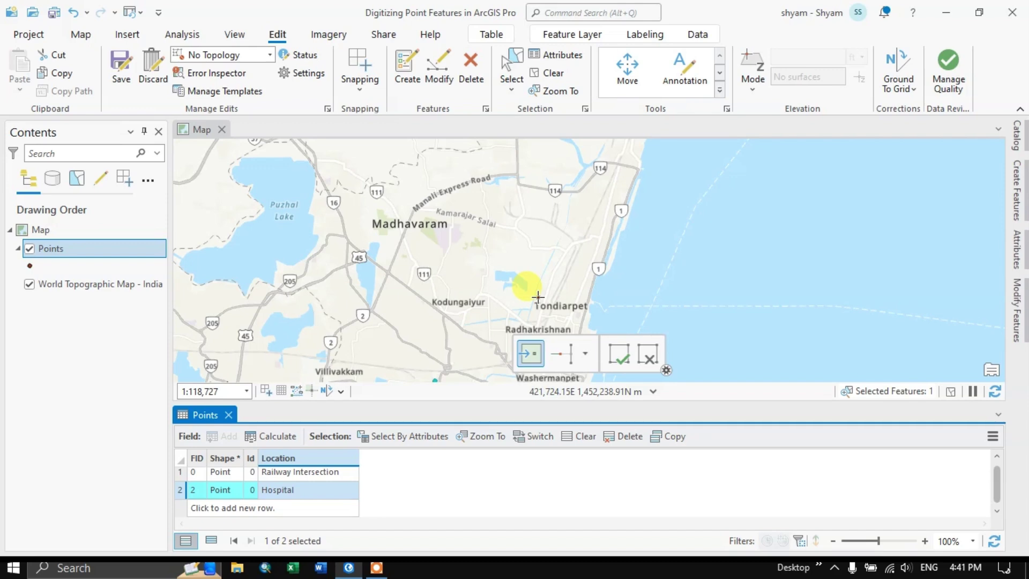
scroll(538, 297, "up", 5)
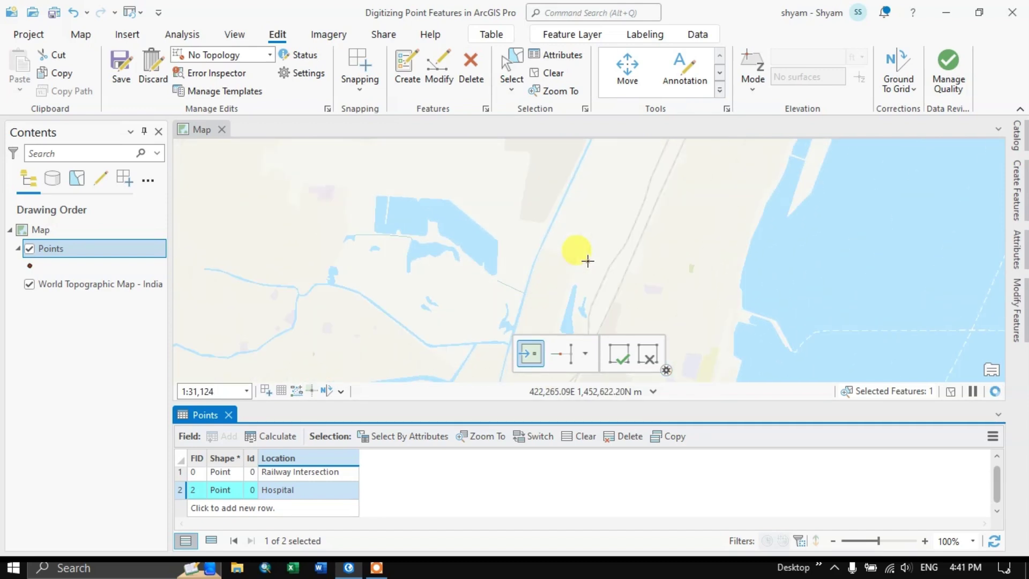
left_click_drag(588, 261, 437, 147)
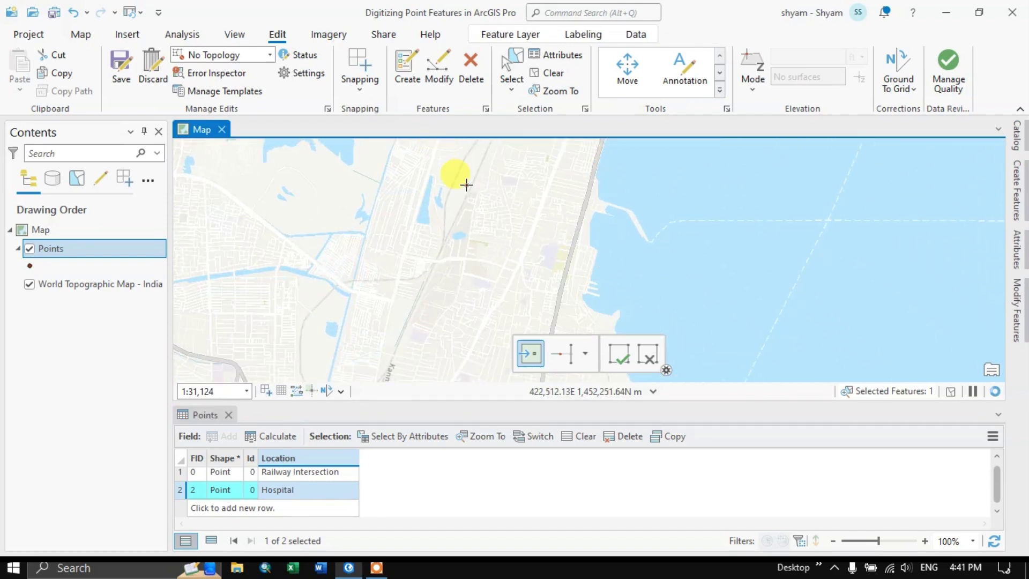
scroll(455, 235, "down", 3)
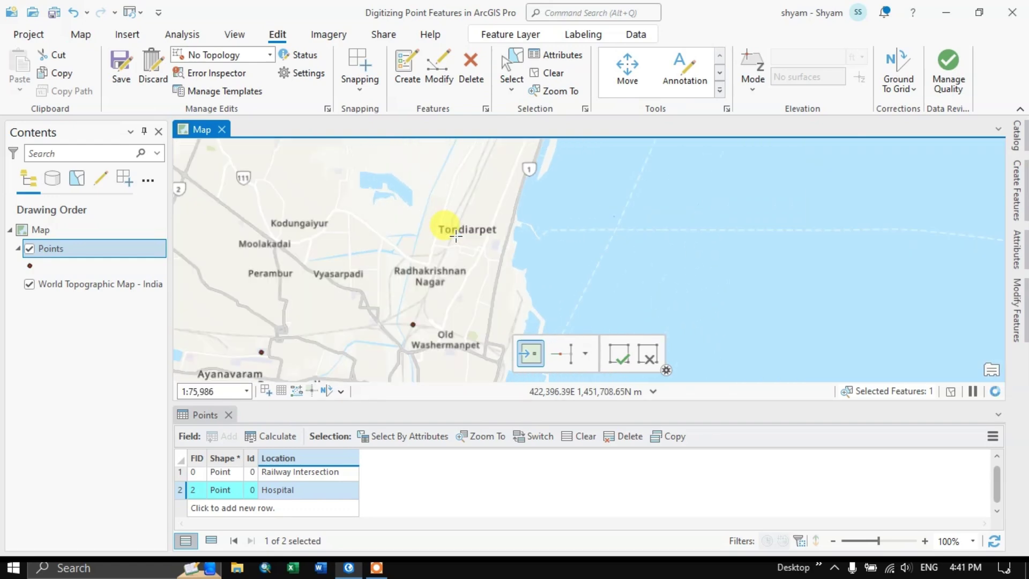
scroll(456, 236, "up", 9)
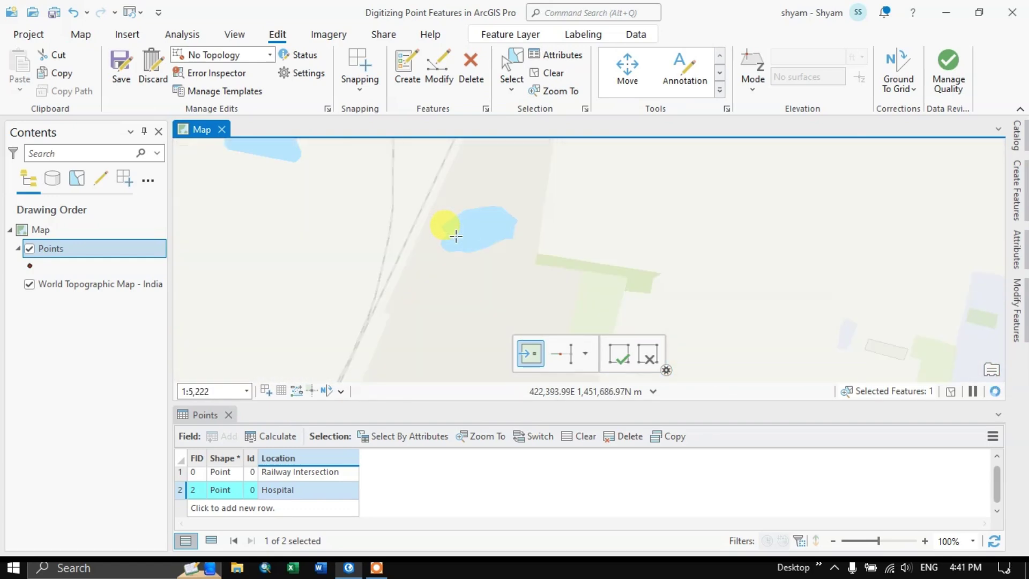
scroll(480, 226, "down", 2)
scroll(487, 224, "up", 4)
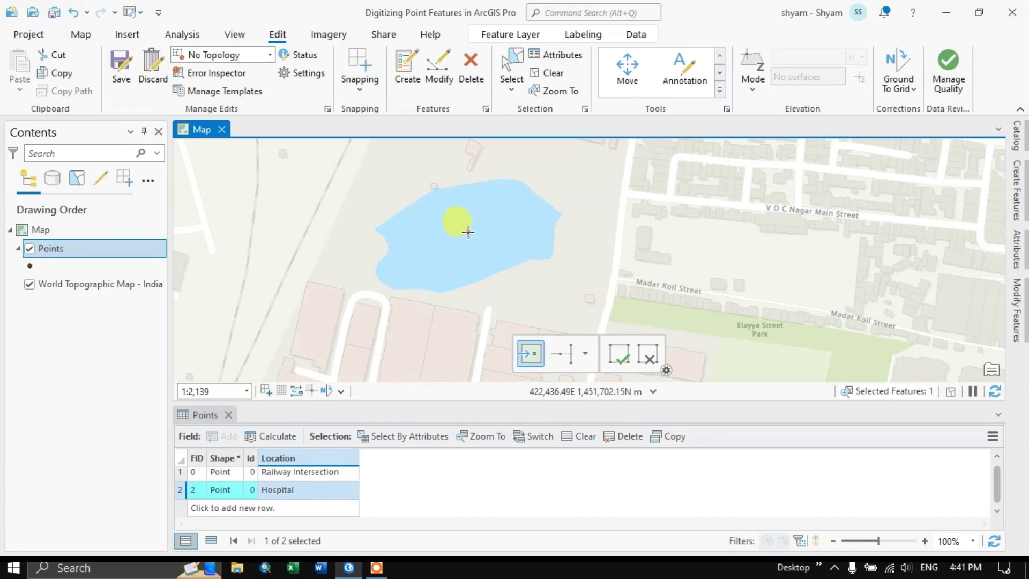
left_click(468, 232)
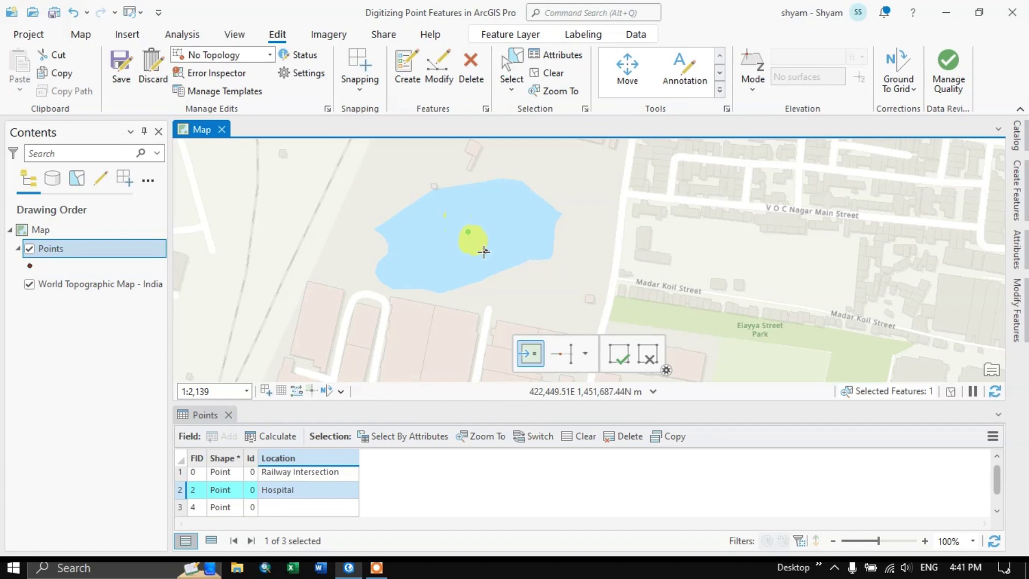
- Enter Pond as the Location of the newly placed point in the attribute table
left_click(269, 513)
left_click(278, 504)
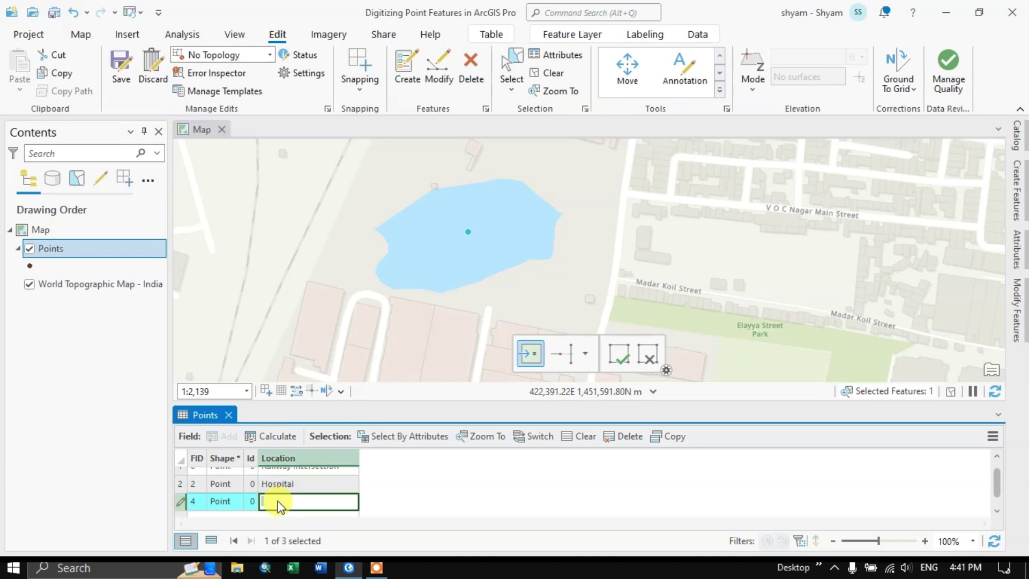
type("Pond")
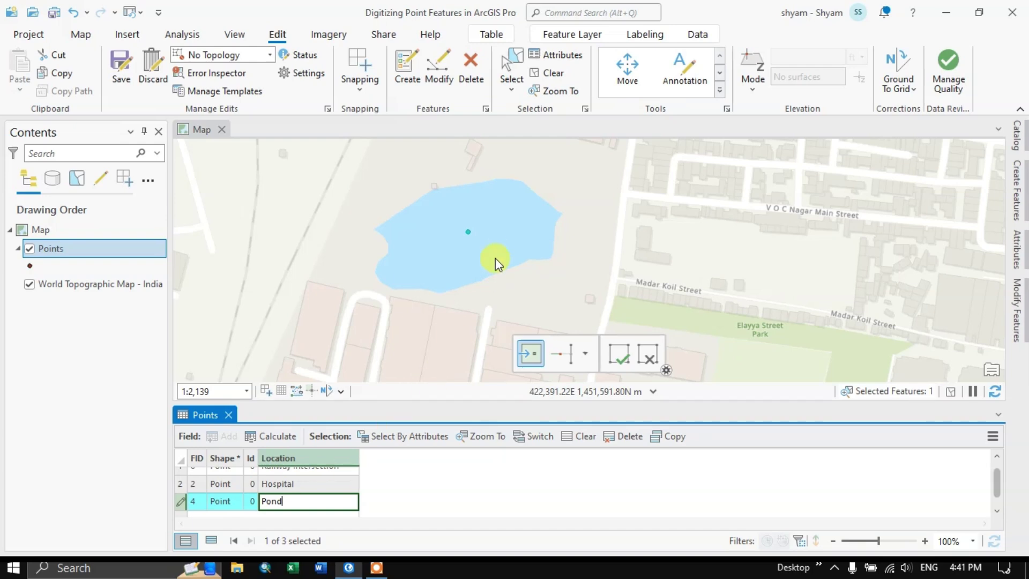
- Locate Guindy Railway Station on the basemap, close to Bharathi Street and Race Course Road
scroll(498, 252, "down", 2)
scroll(498, 252, "down", 5)
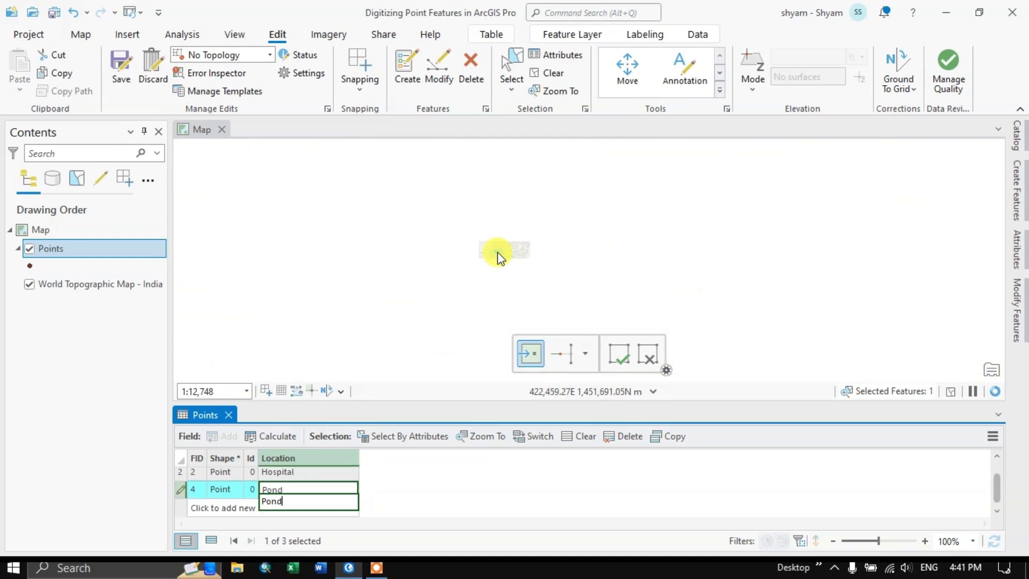
scroll(498, 252, "down", 2)
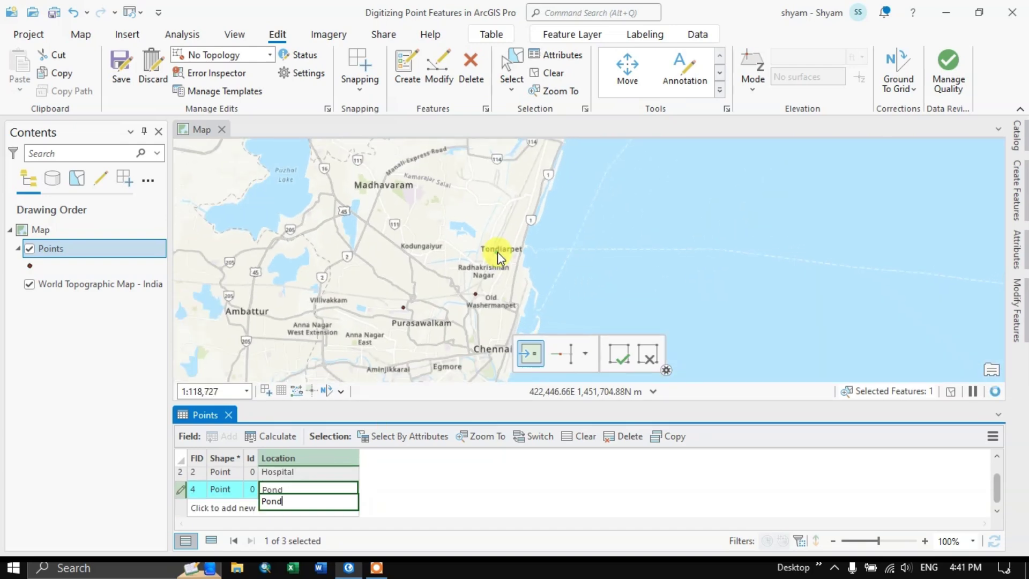
scroll(518, 295, "down", 3)
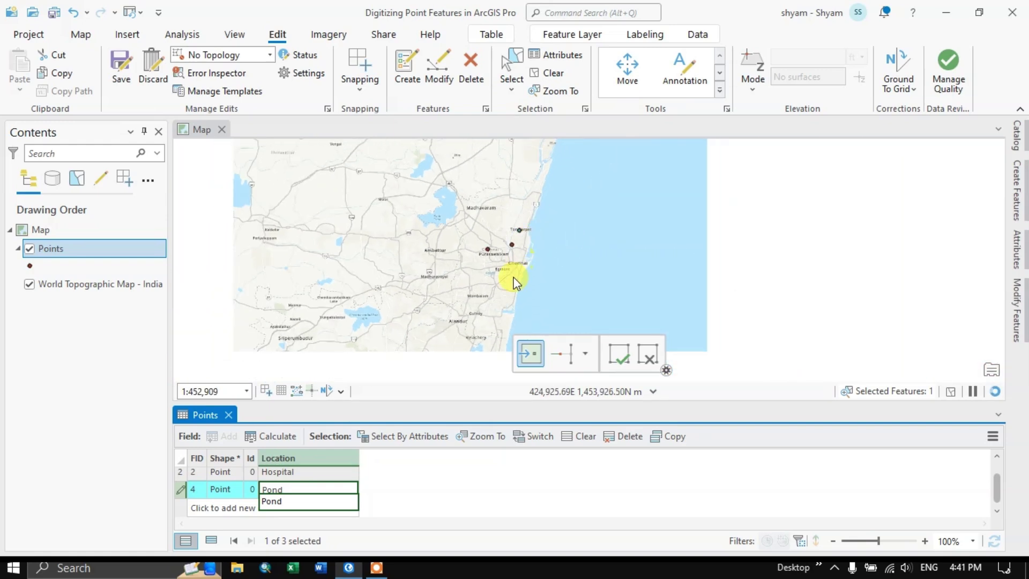
scroll(491, 313, "up", 4)
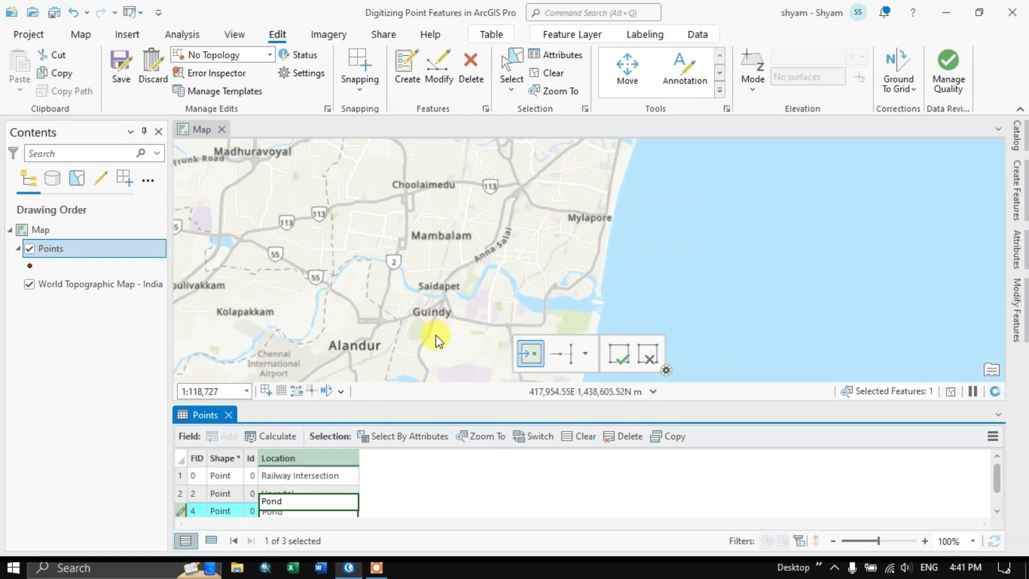
scroll(374, 353, "up", 2)
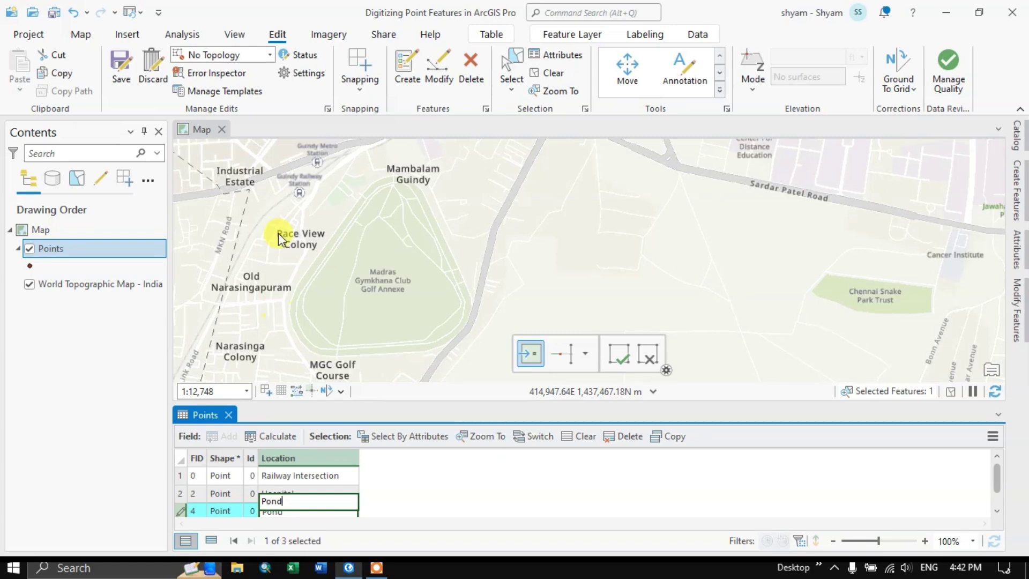
scroll(282, 183, "up", 1)
scroll(327, 184, "up", 2)
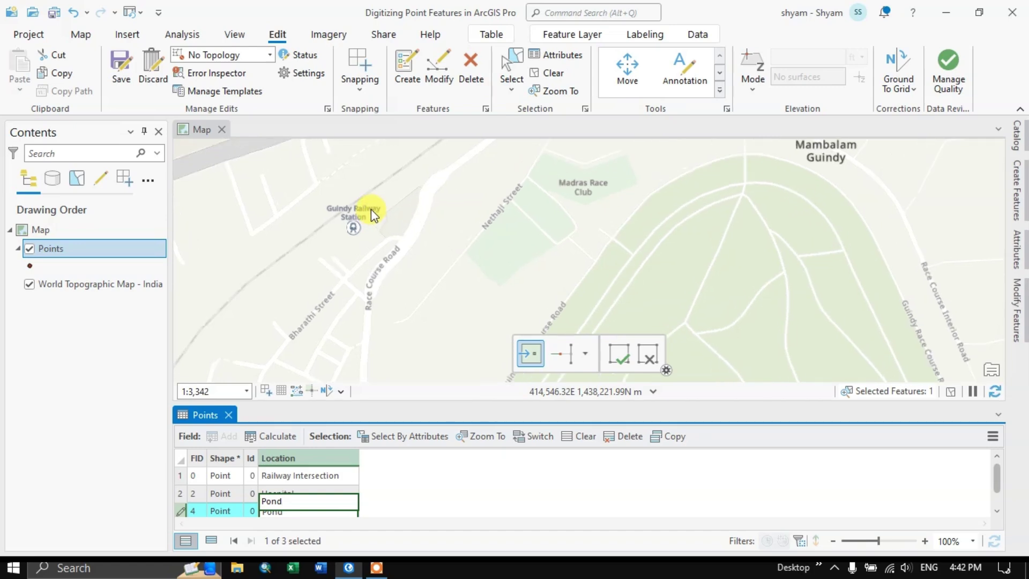
scroll(371, 209, "up", 1)
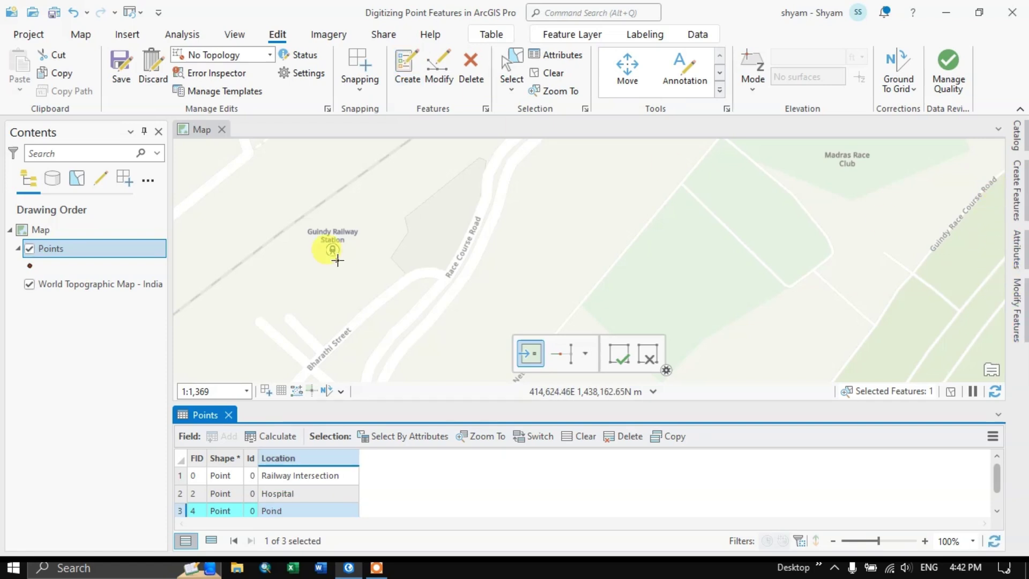
scroll(336, 259, "up", 2)
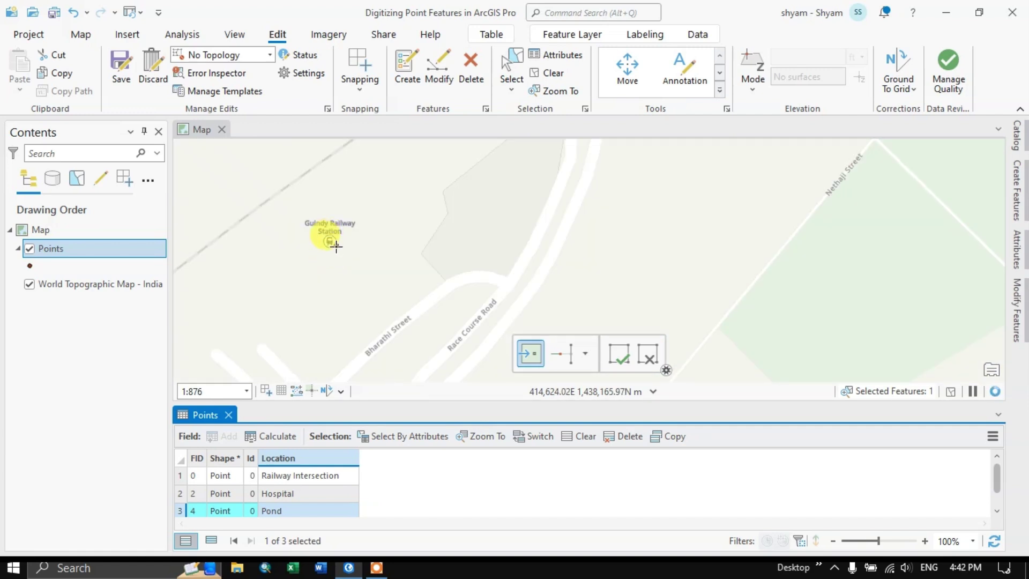
- Try placing a point beside the Guindy Railway Station symbol and another on the nearby railway line, undoing each placement
left_click(340, 251)
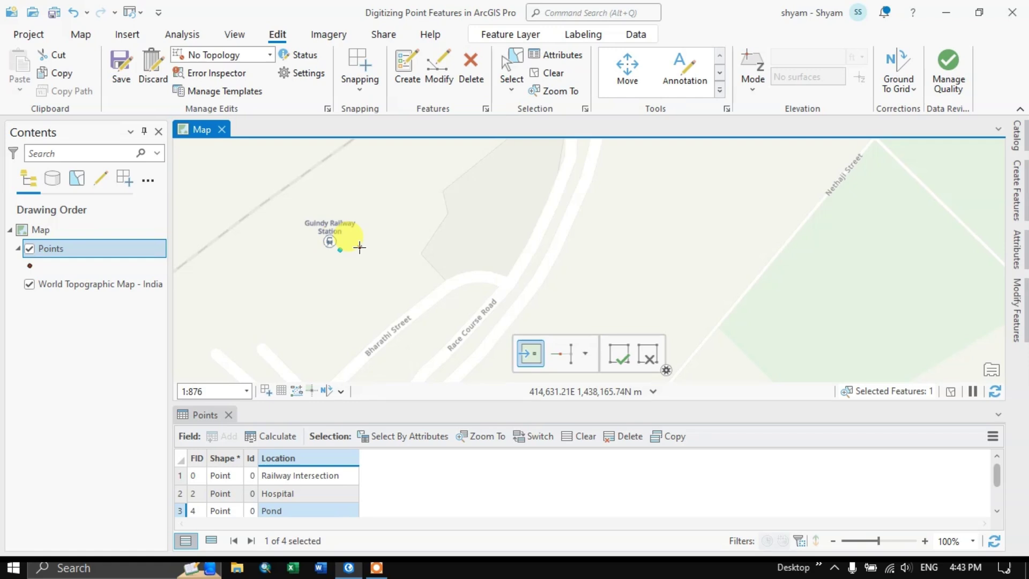
key("ctrl+z")
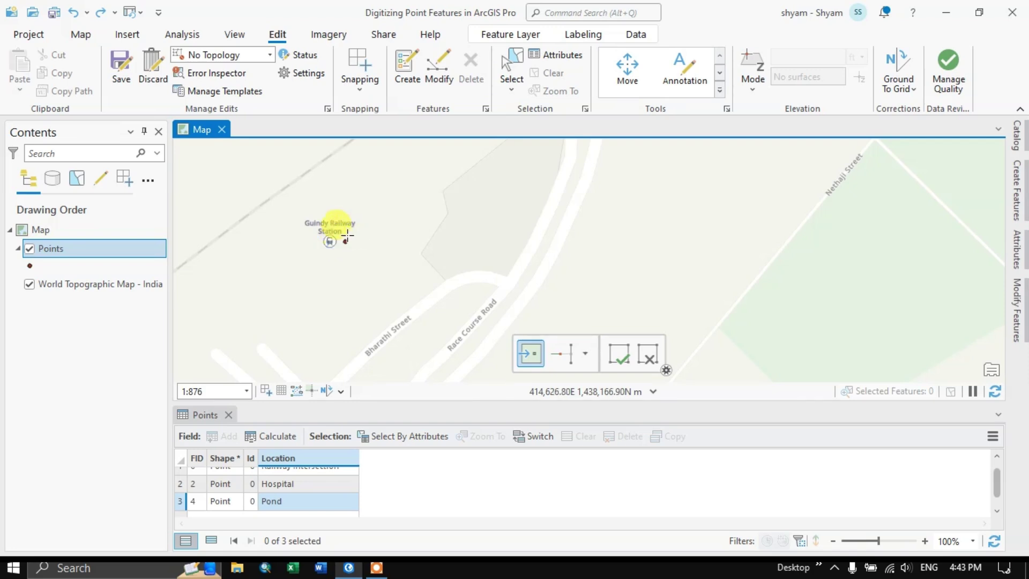
left_click(244, 217)
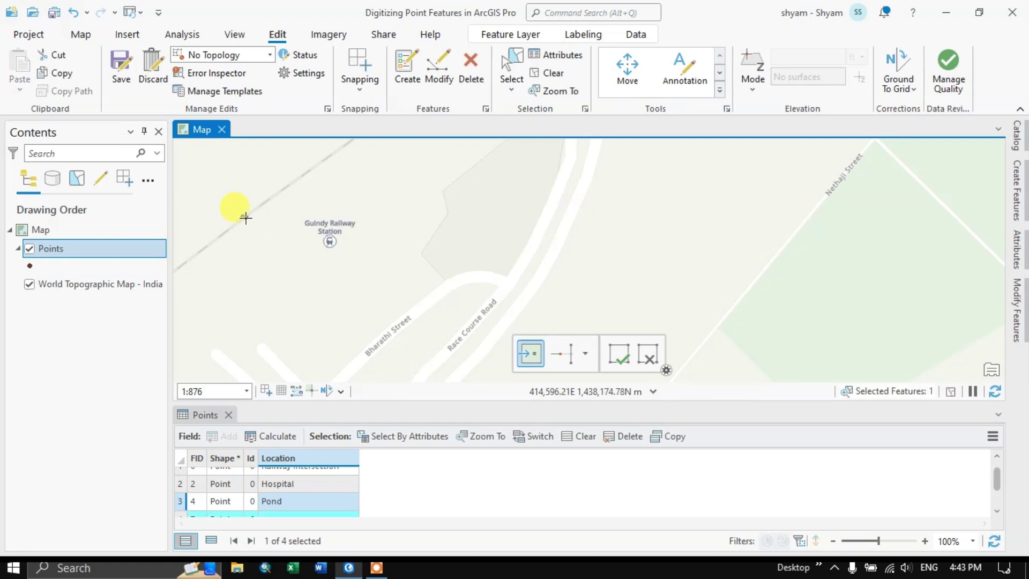
key("ctrl+z")
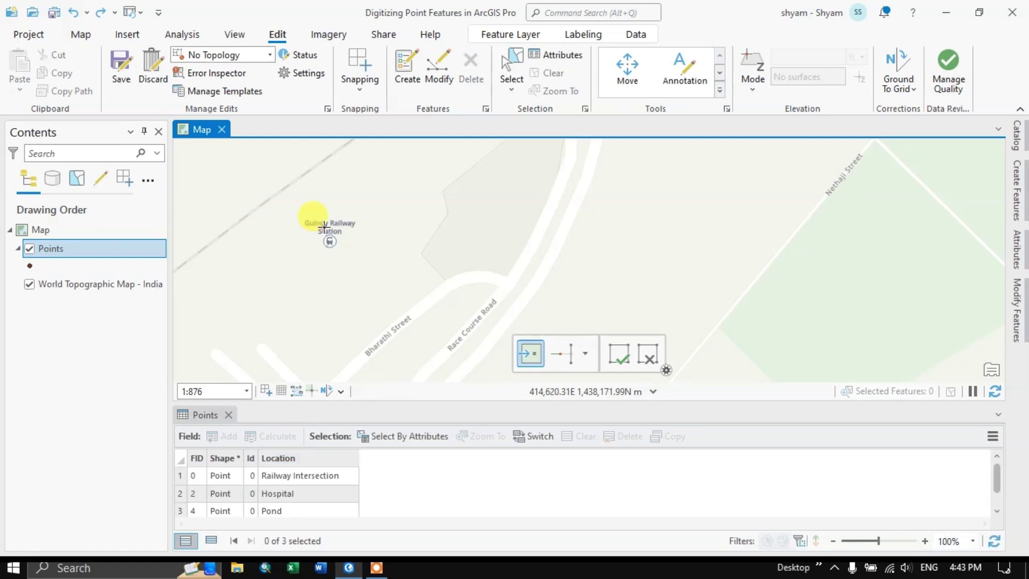
- Place a new point just southeast of the Guindy Railway Station symbol and move it onto the symbol
left_click(363, 264)
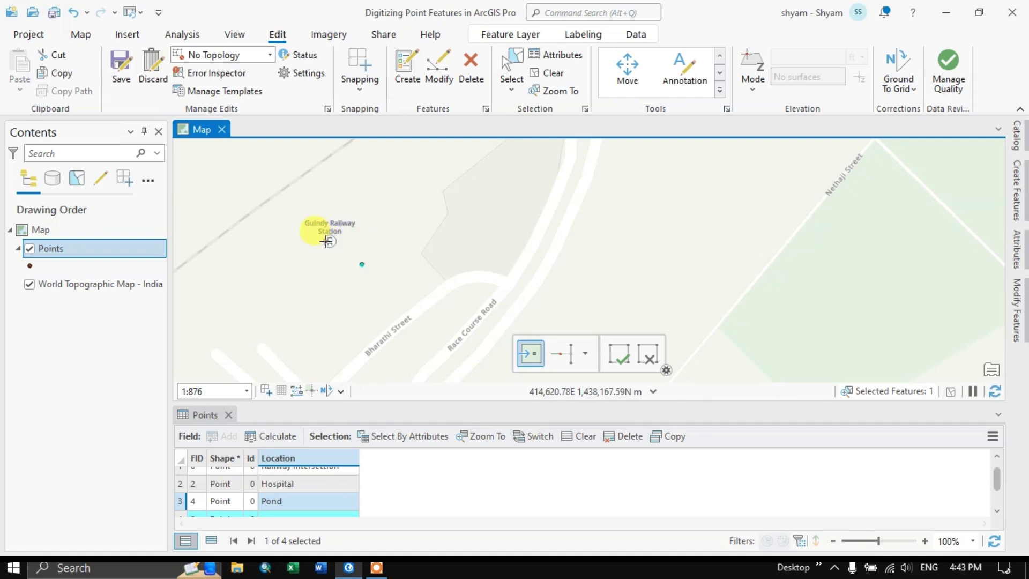
left_click(441, 75)
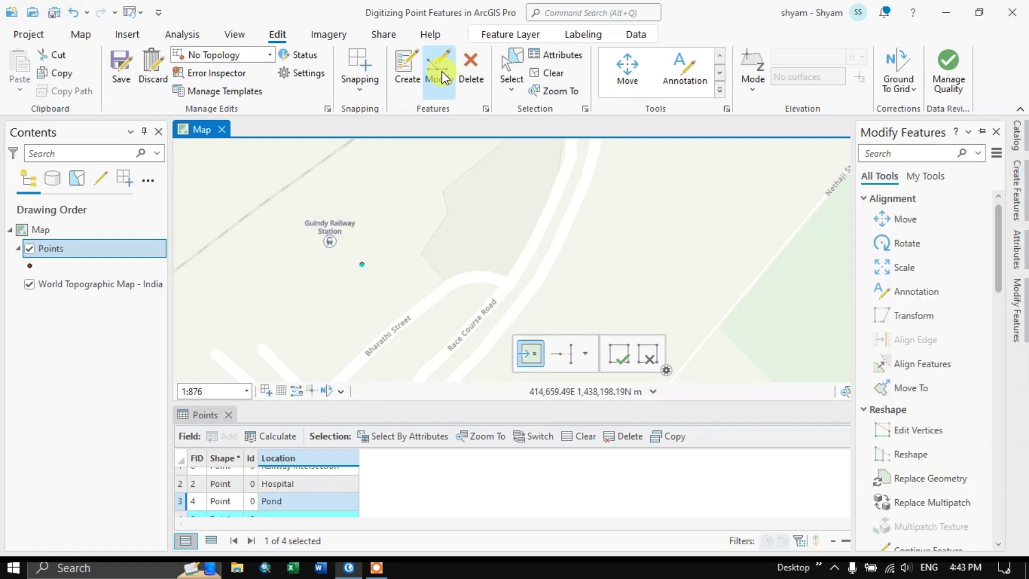
left_click(928, 222)
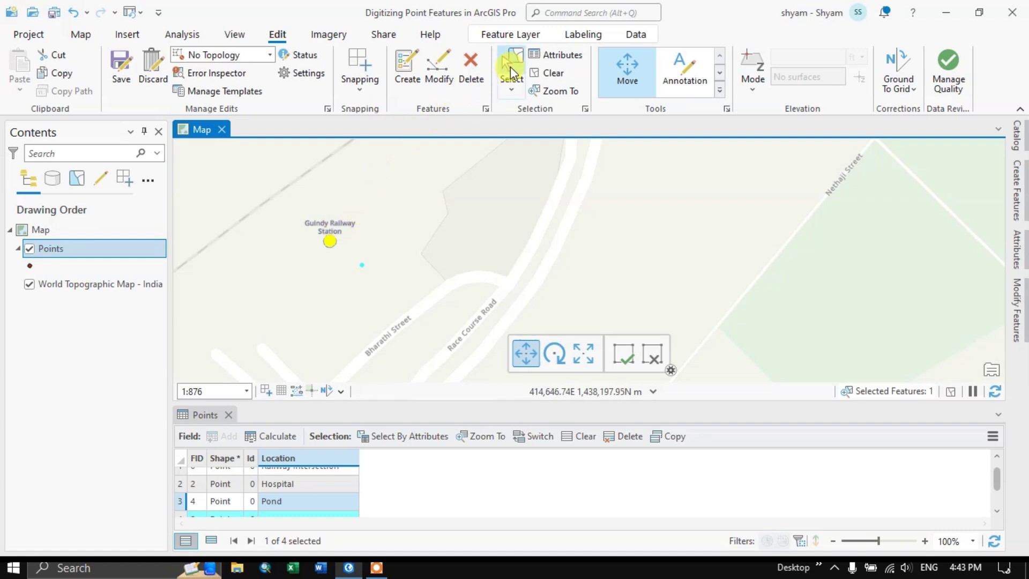
left_click(548, 73)
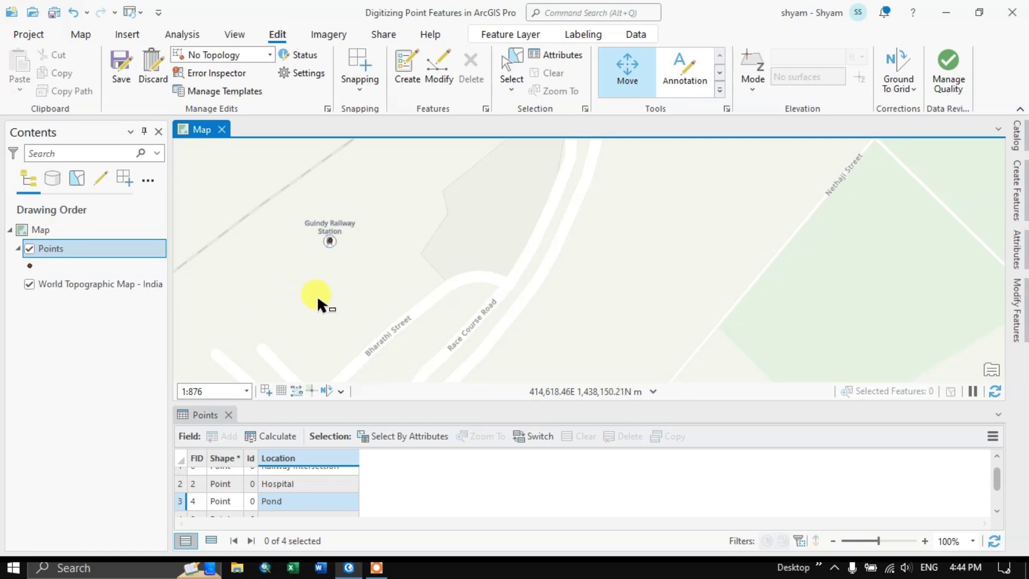
- Reposition the Guindy Railway Station point at the centre of the station symbol with the Move tool and save the edits
left_click(440, 73)
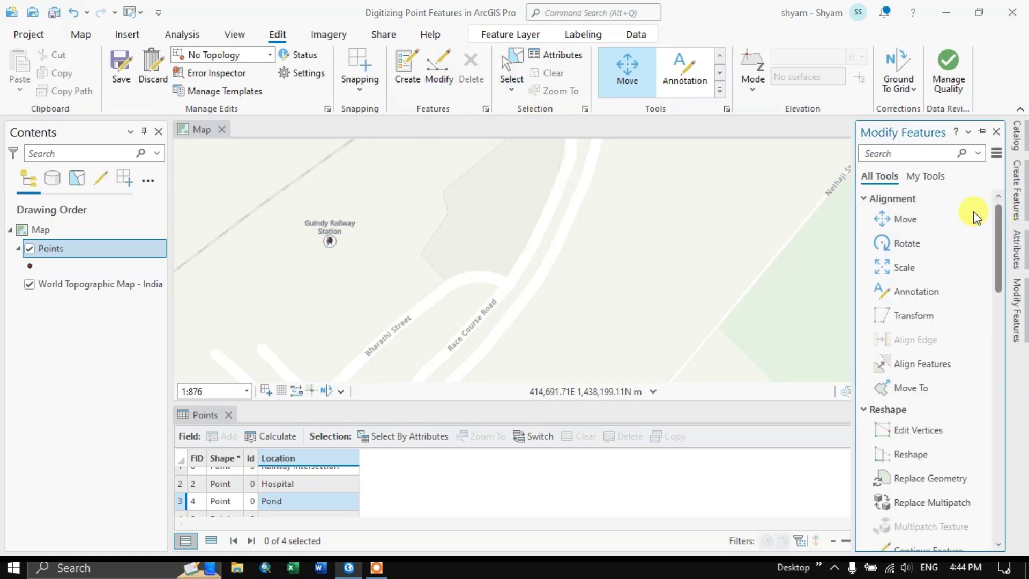
left_click(923, 218)
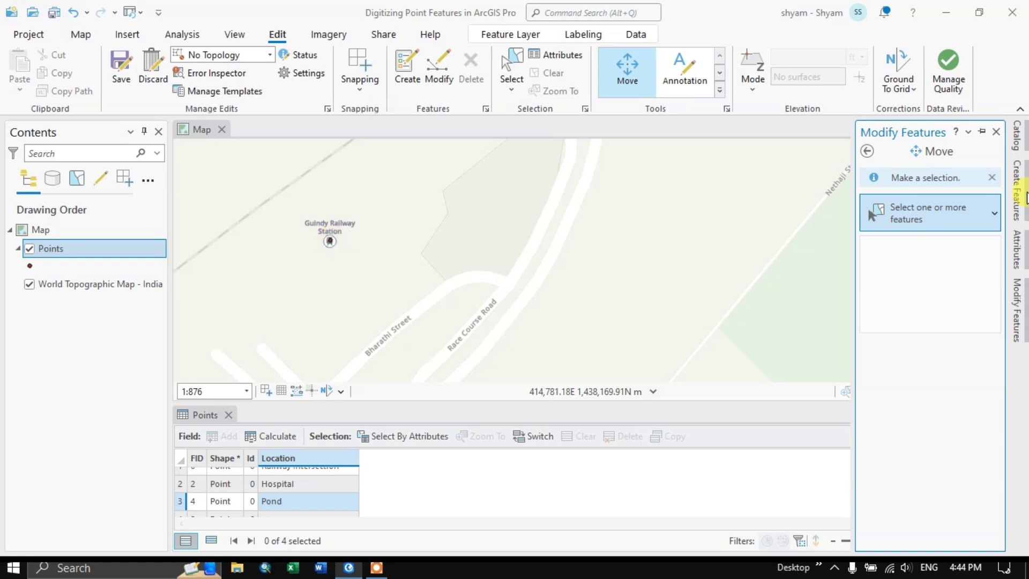
left_click(331, 247)
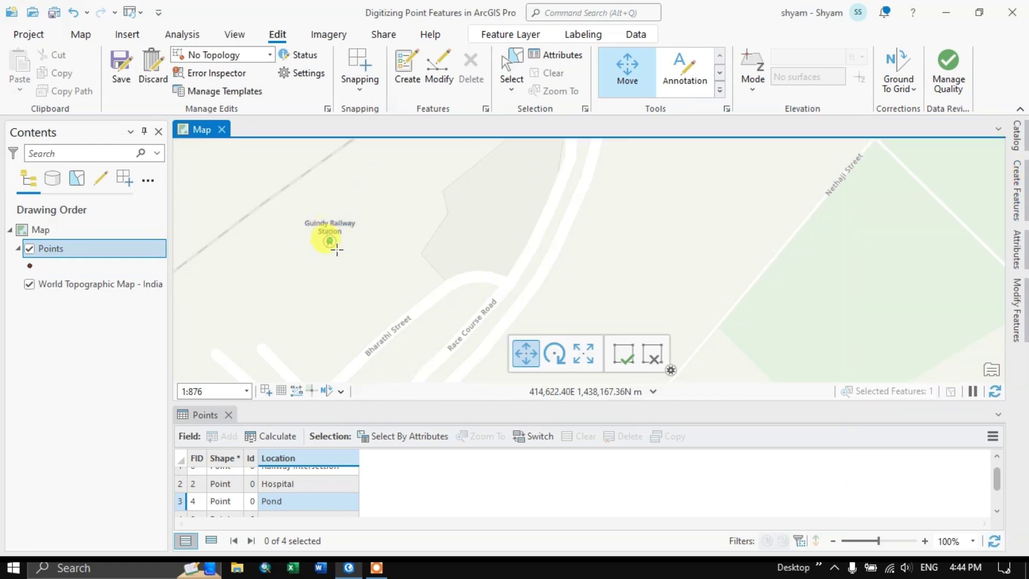
left_click_drag(368, 209, 332, 242)
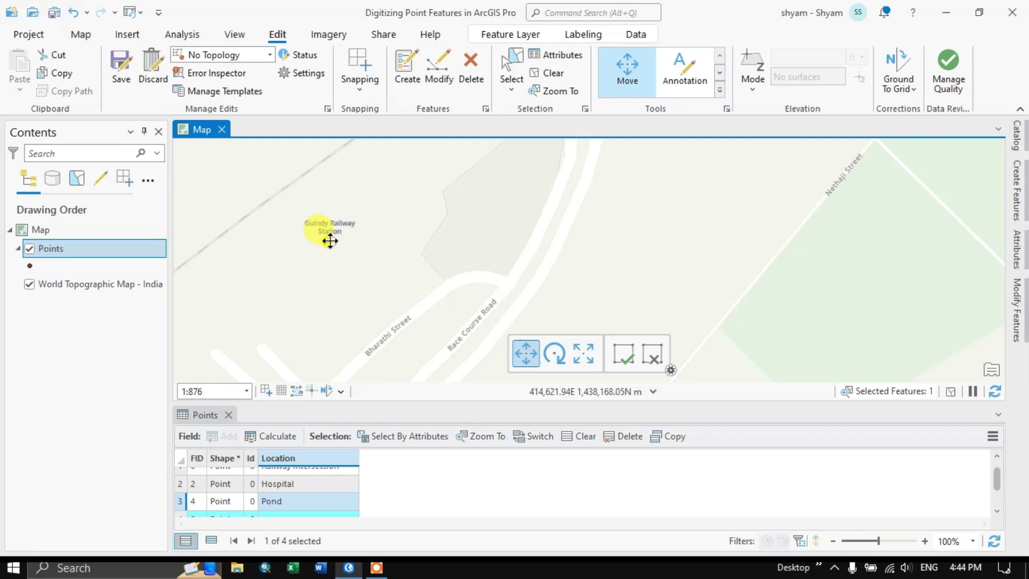
mouse_move(330, 241)
left_mouse_down()
mouse_move(368, 258)
mouse_move(330, 242)
left_mouse_up()
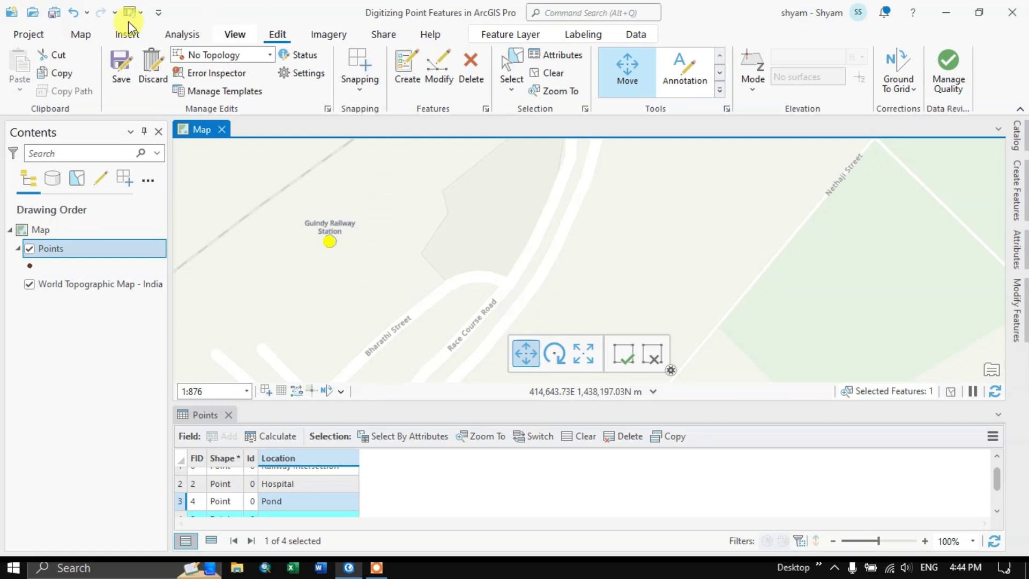
left_click(121, 66)
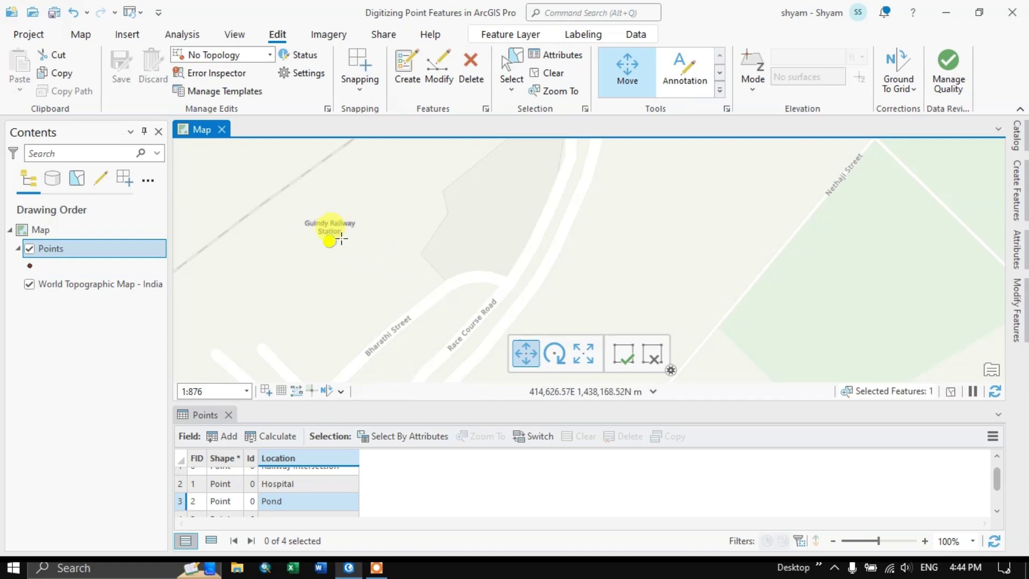
left_click(624, 354)
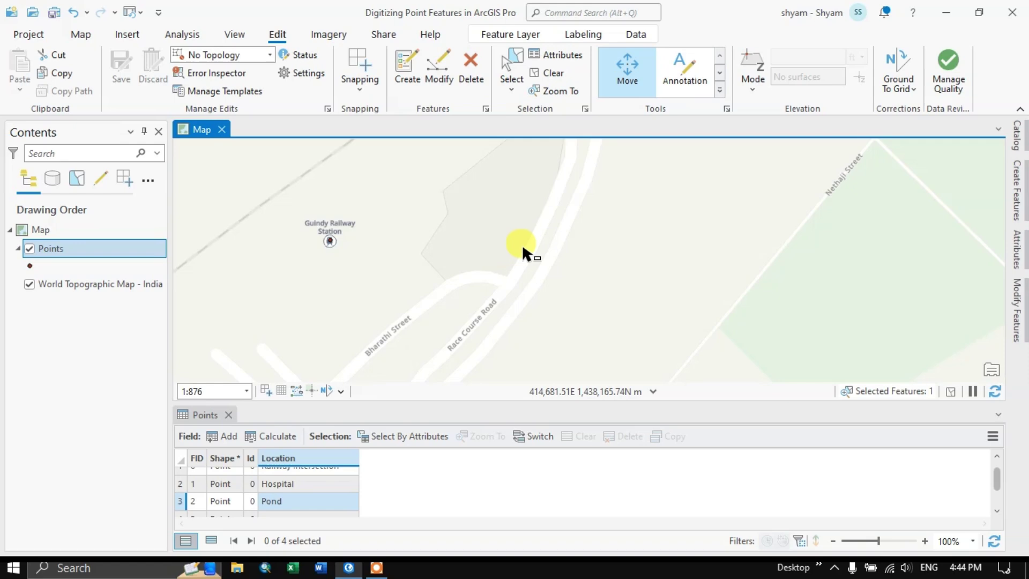
- Examine where the digitized points lie across Chennai, from Tondiarpet and Purasawalkam down to Guindy
scroll(575, 262, "down", 3)
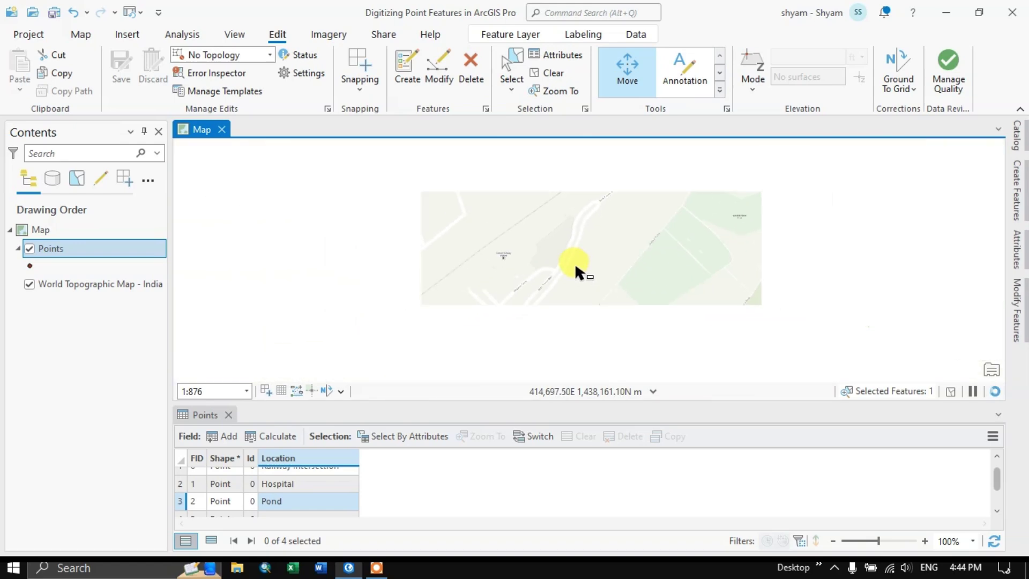
scroll(574, 263, "down", 8)
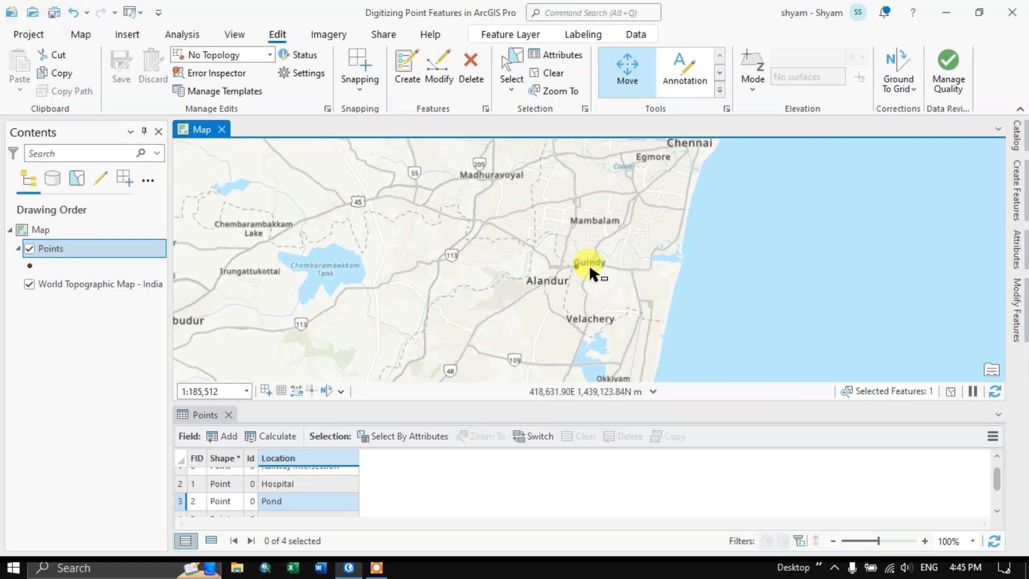
scroll(487, 301, "down", 3)
scroll(568, 207, "up", 3)
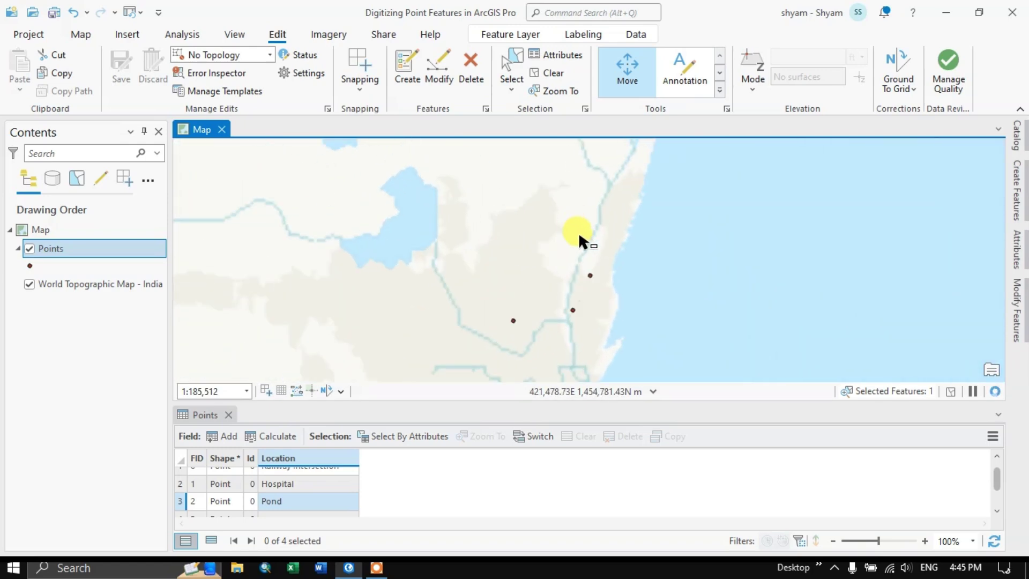
scroll(567, 348, "up", 2)
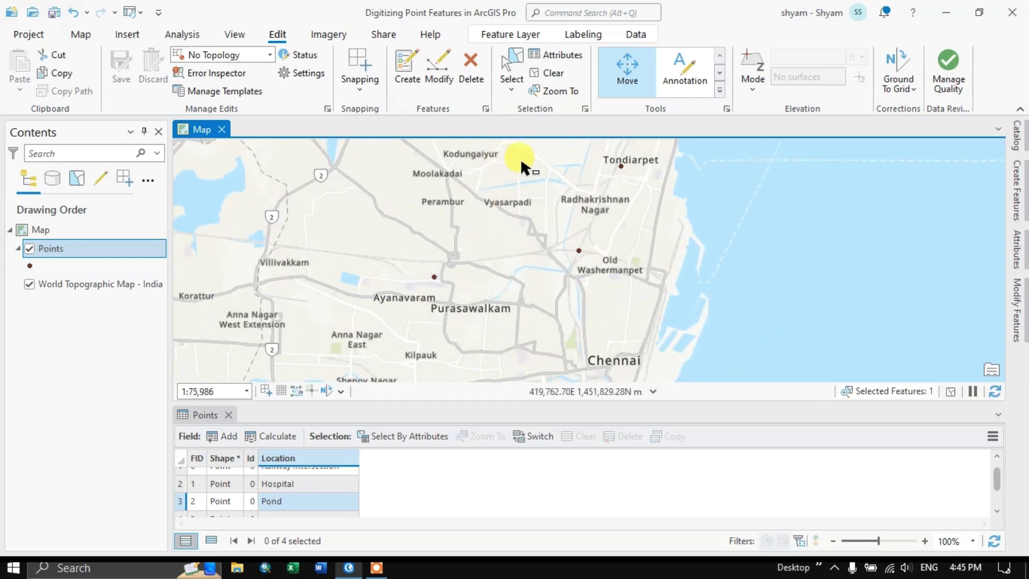
scroll(520, 161, "down", 2)
scroll(536, 231, "up", 1)
scroll(539, 242, "down", 2)
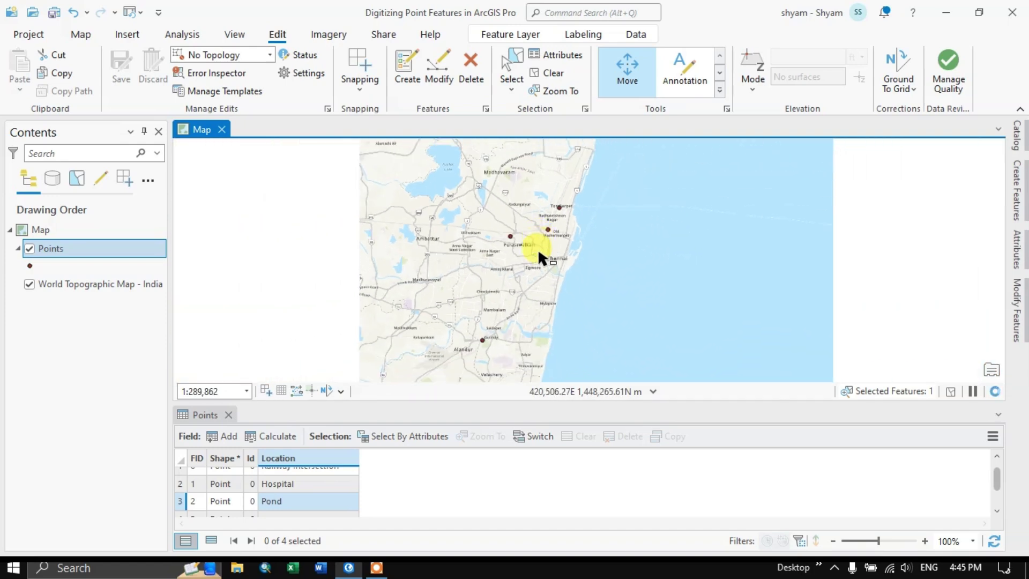
scroll(531, 276, "up", 1)
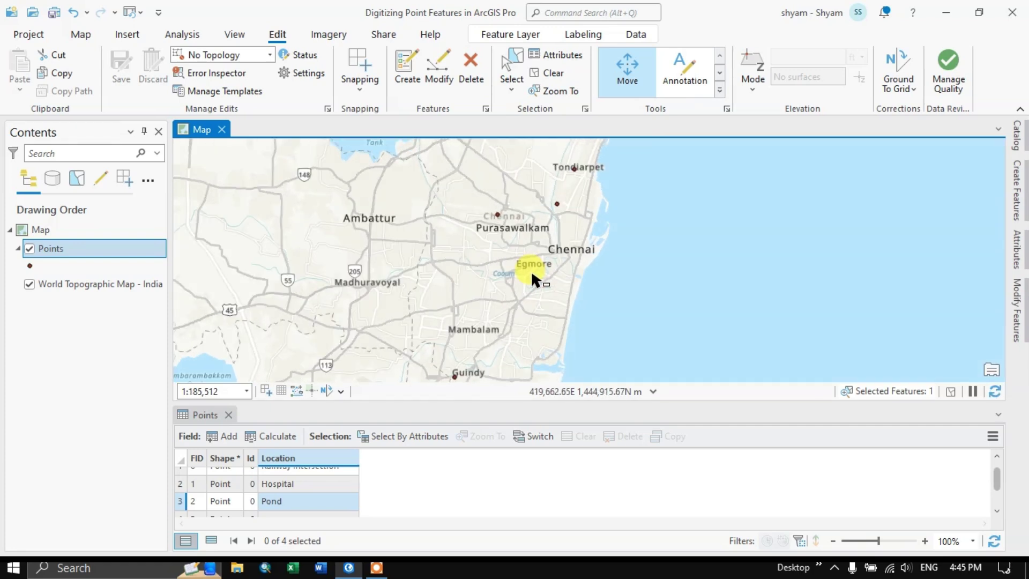
left_click(81, 35)
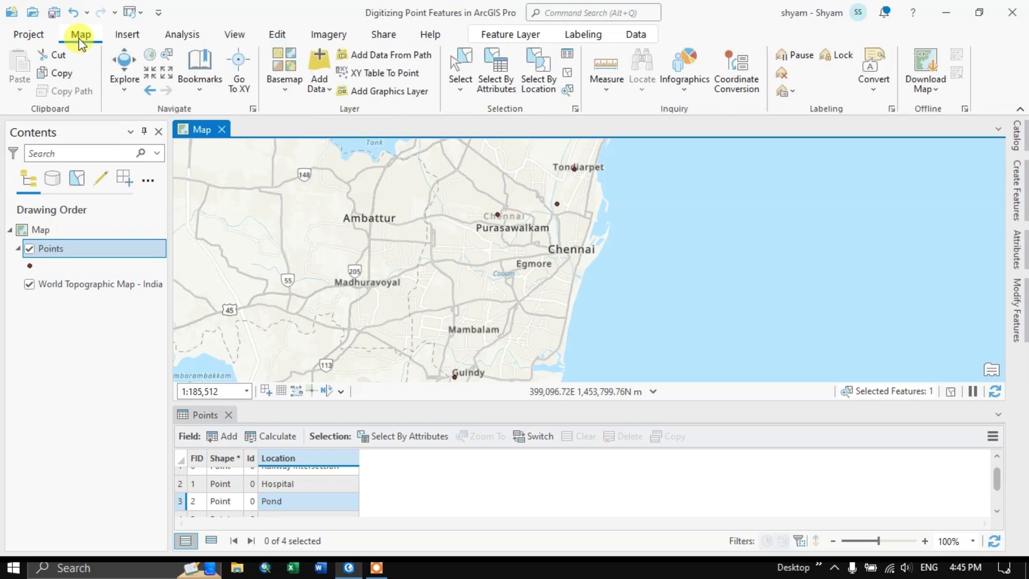
left_click(129, 65)
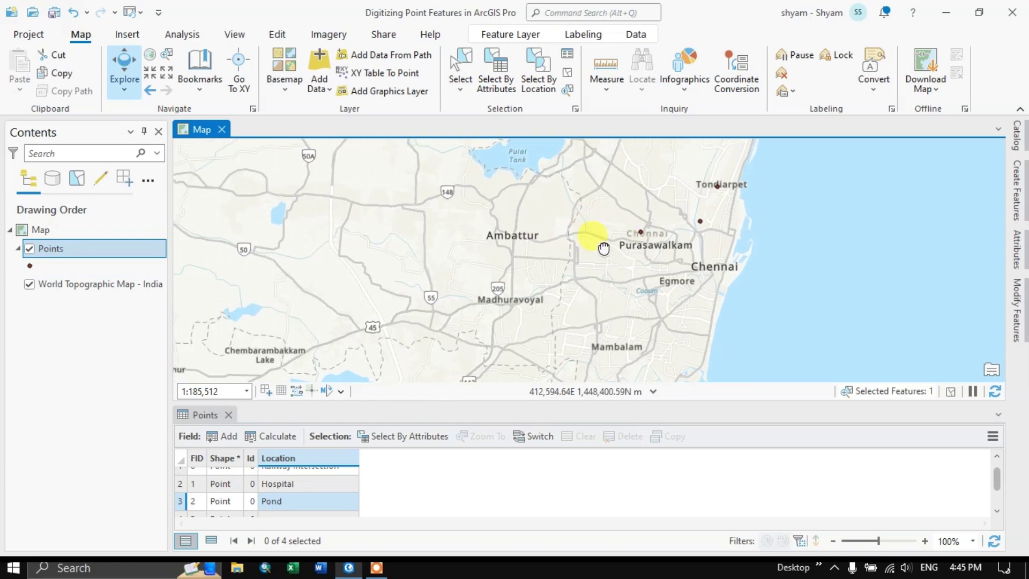
left_click_drag(531, 244, 537, 285)
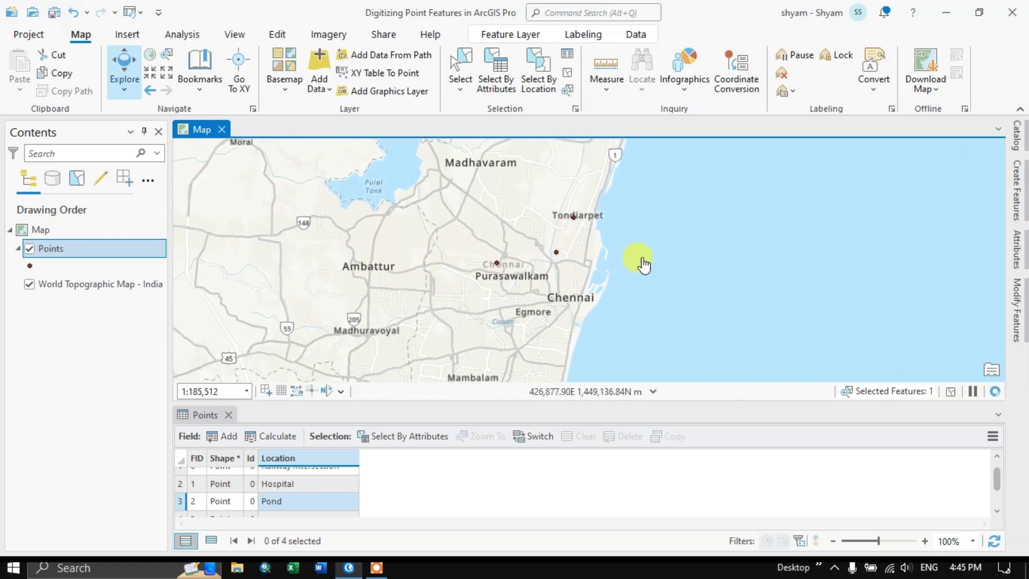